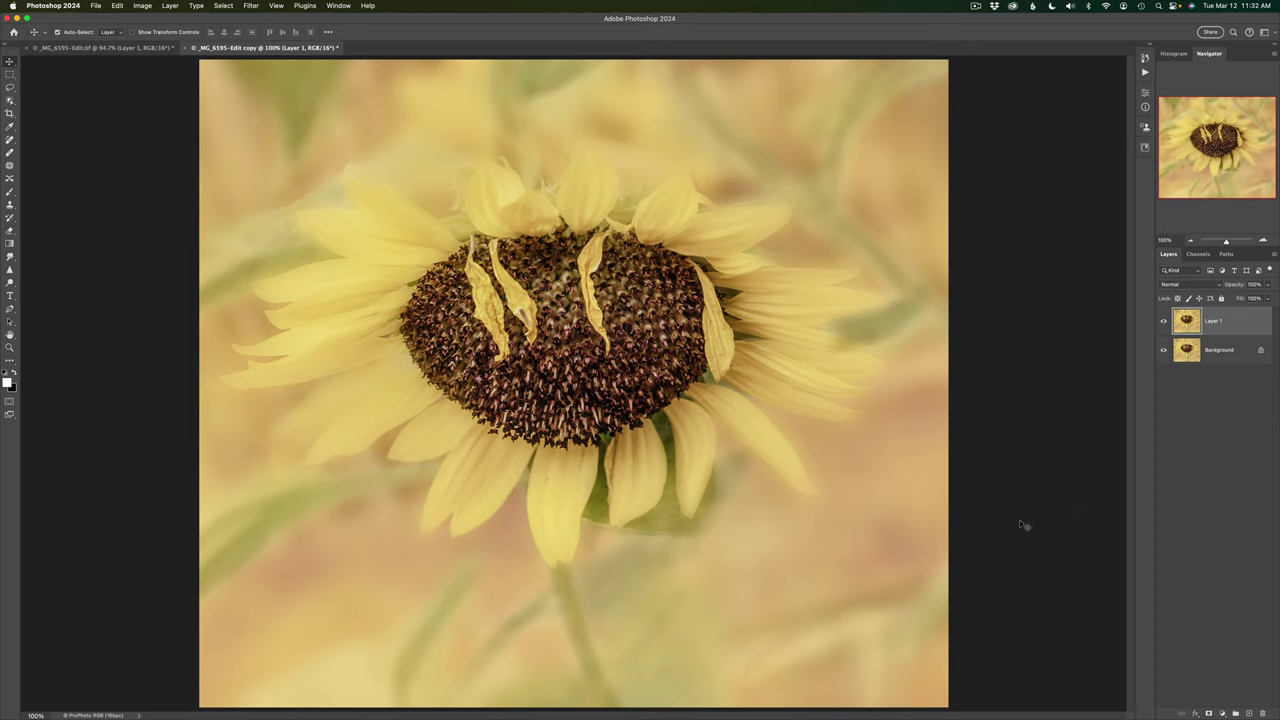
# Step: Make Layer 1 active and send it to Topaz Studio 2 from the Filter menu
pyautogui.click(1147, 428)
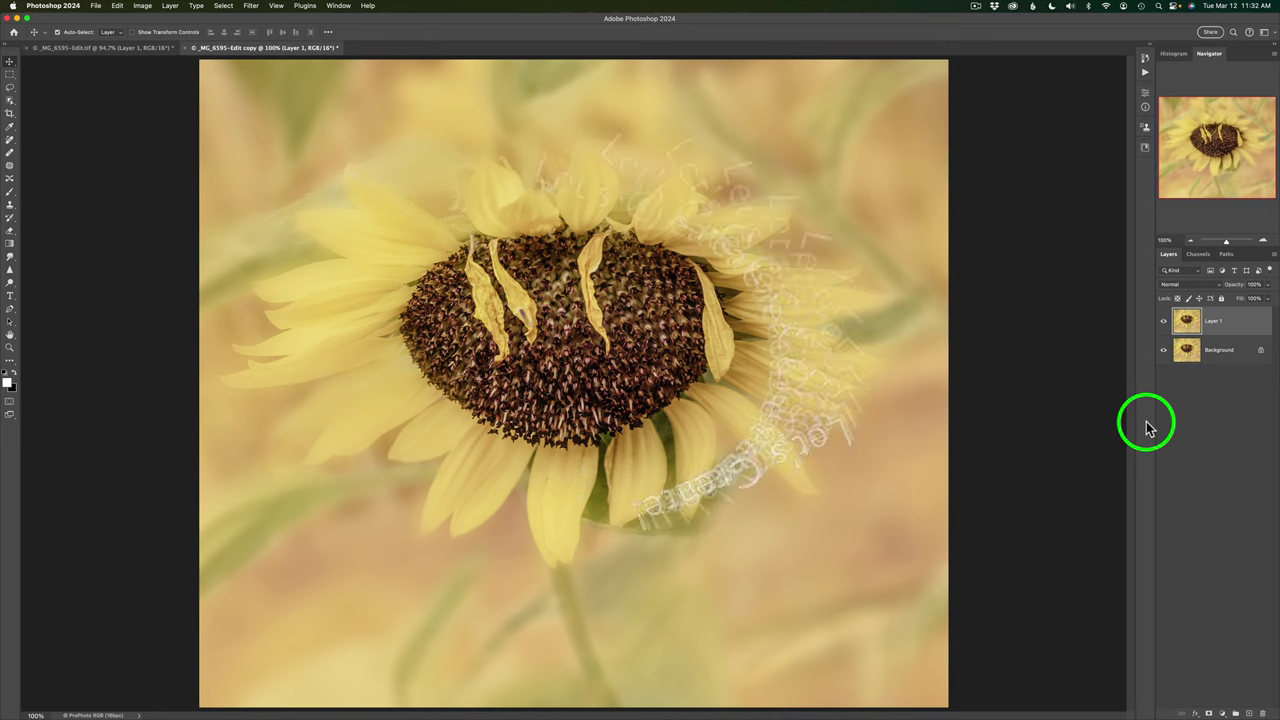
pyautogui.click(1249, 318)
pyautogui.click(1193, 320)
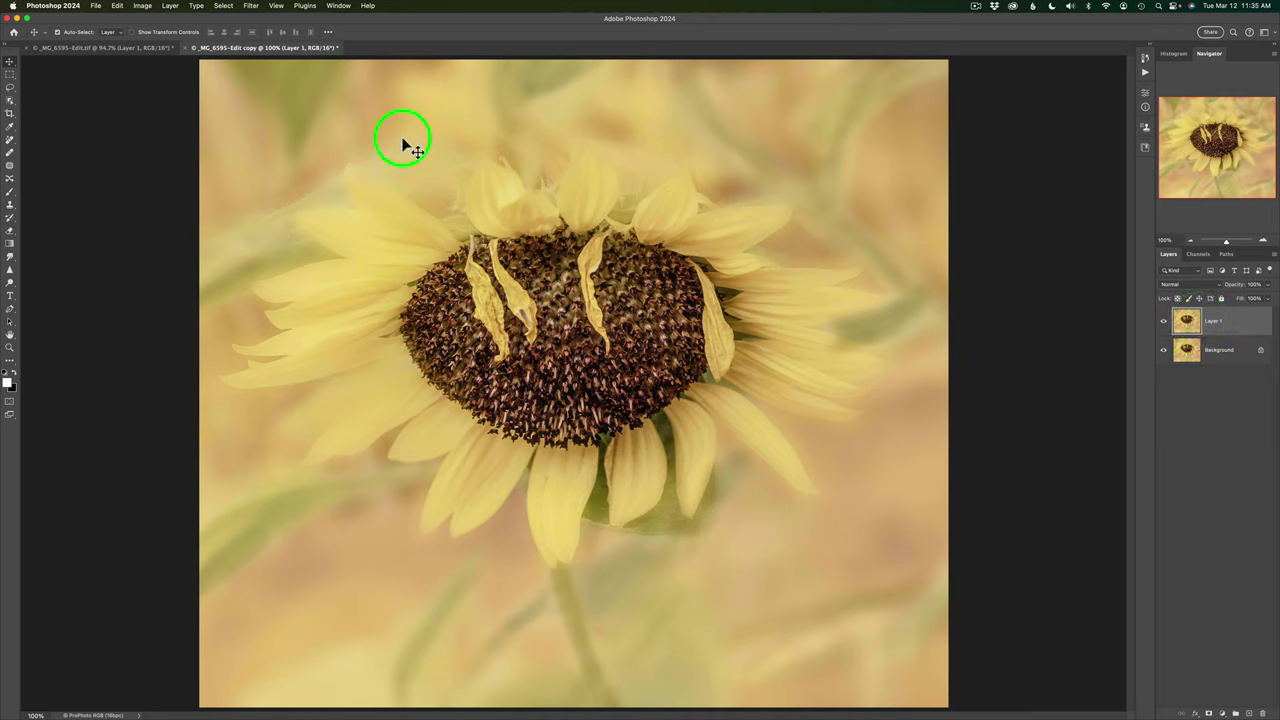
pyautogui.click(251, 7)
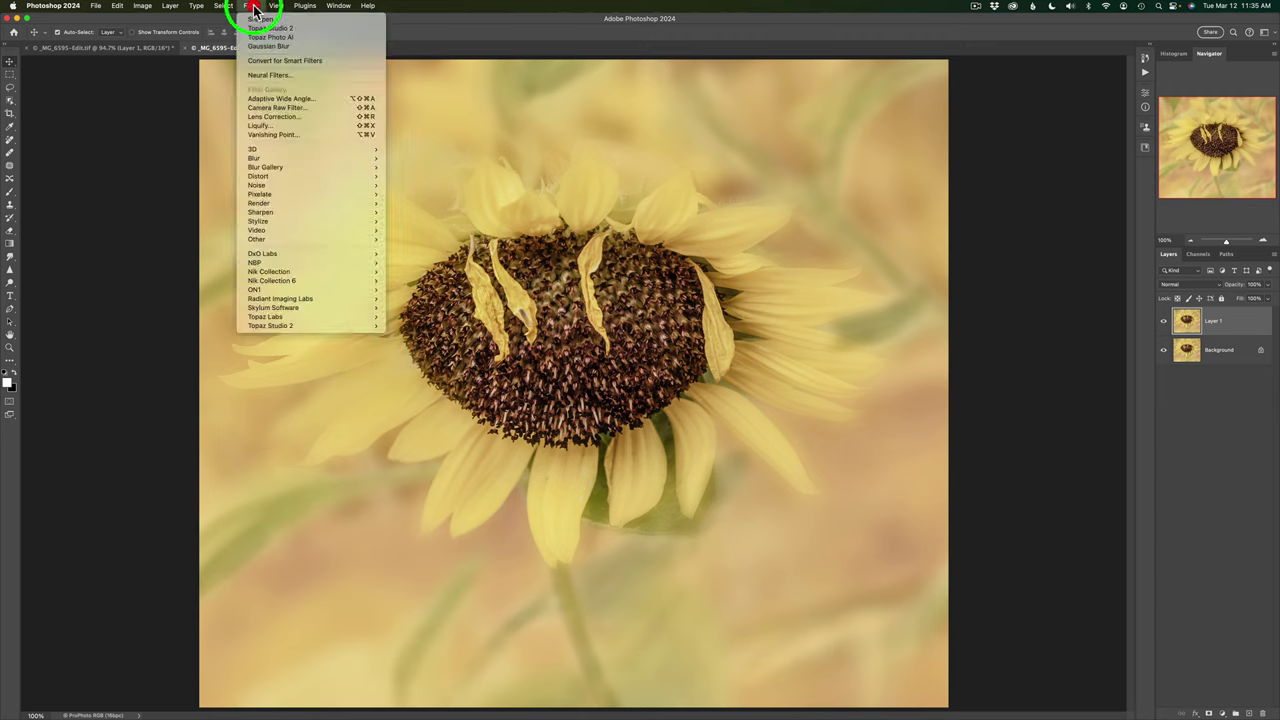
pyautogui.moveTo(287, 324)
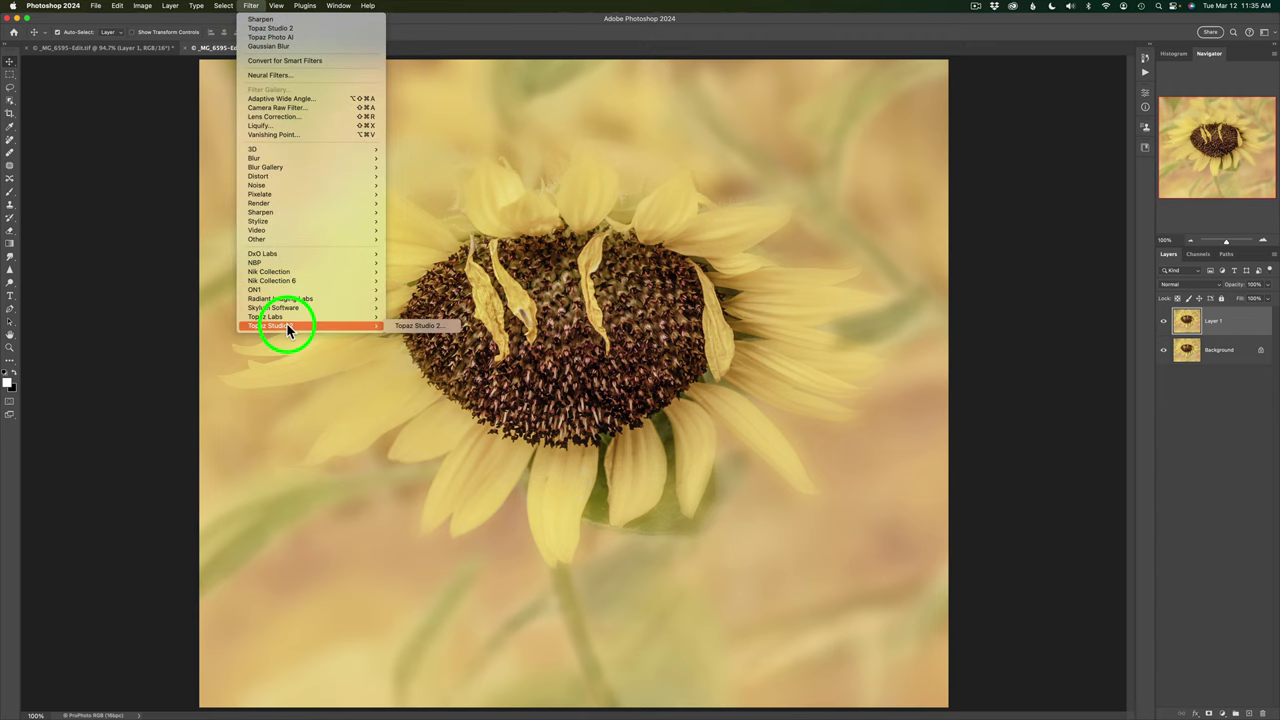
pyautogui.click(420, 328)
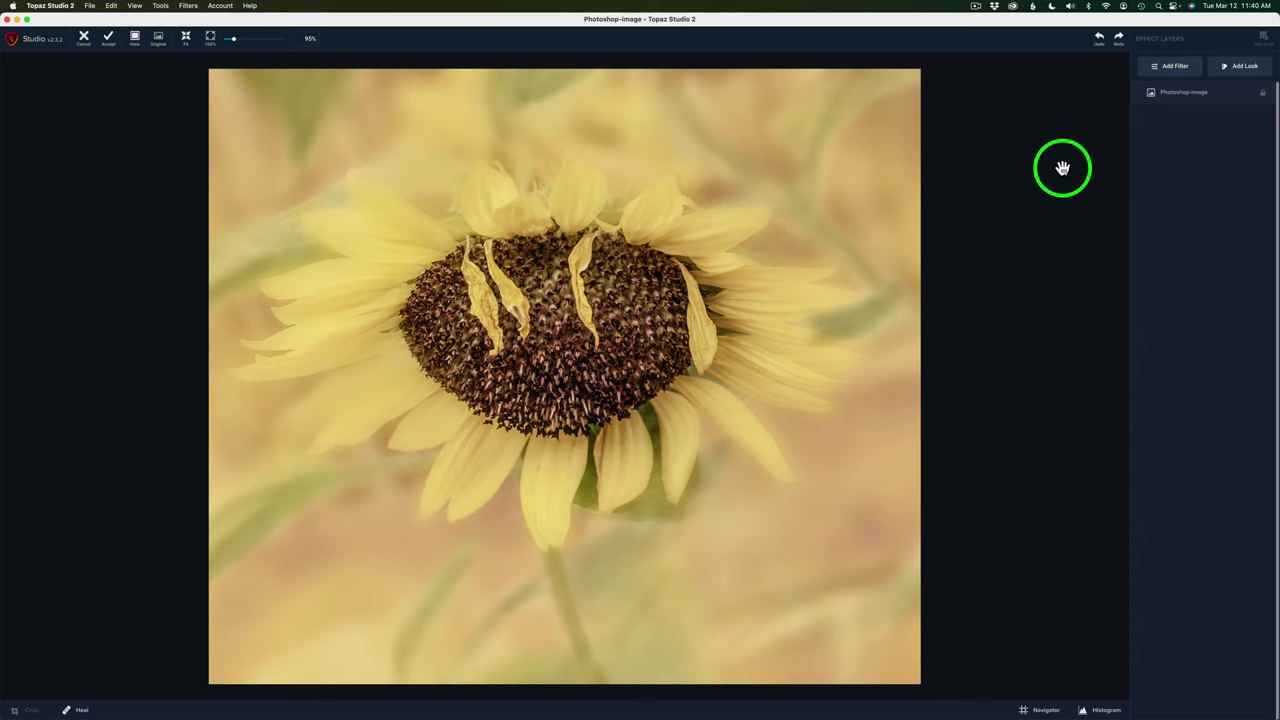
# Step: Open the preset looks gallery and keep it on the Bold category, sorted by All
pyautogui.click(1246, 68)
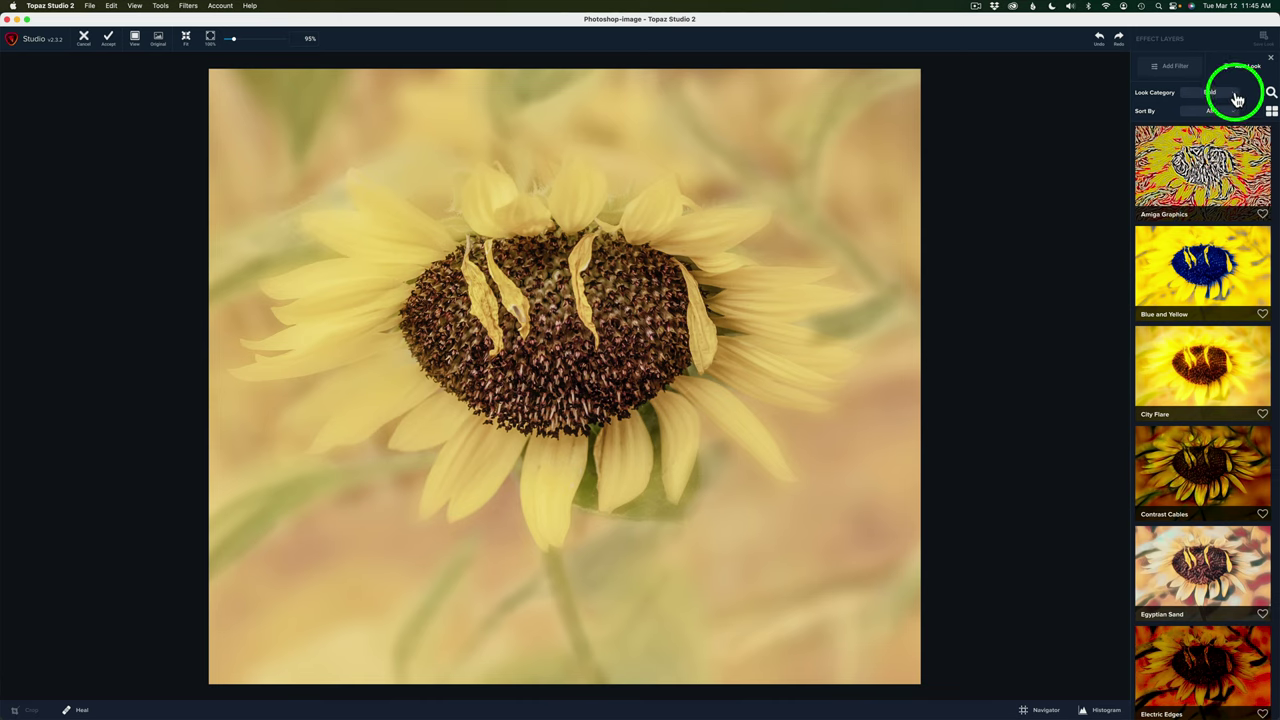
pyautogui.click(1237, 95)
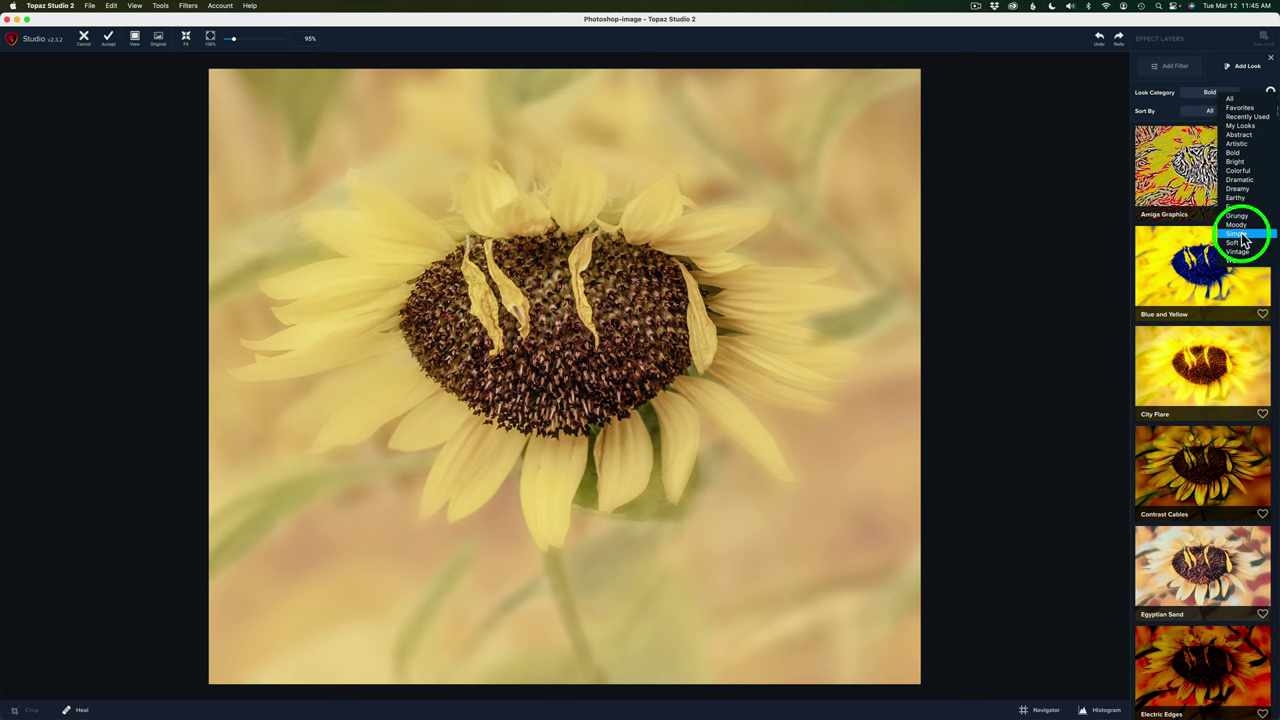
pyautogui.click(1170, 110)
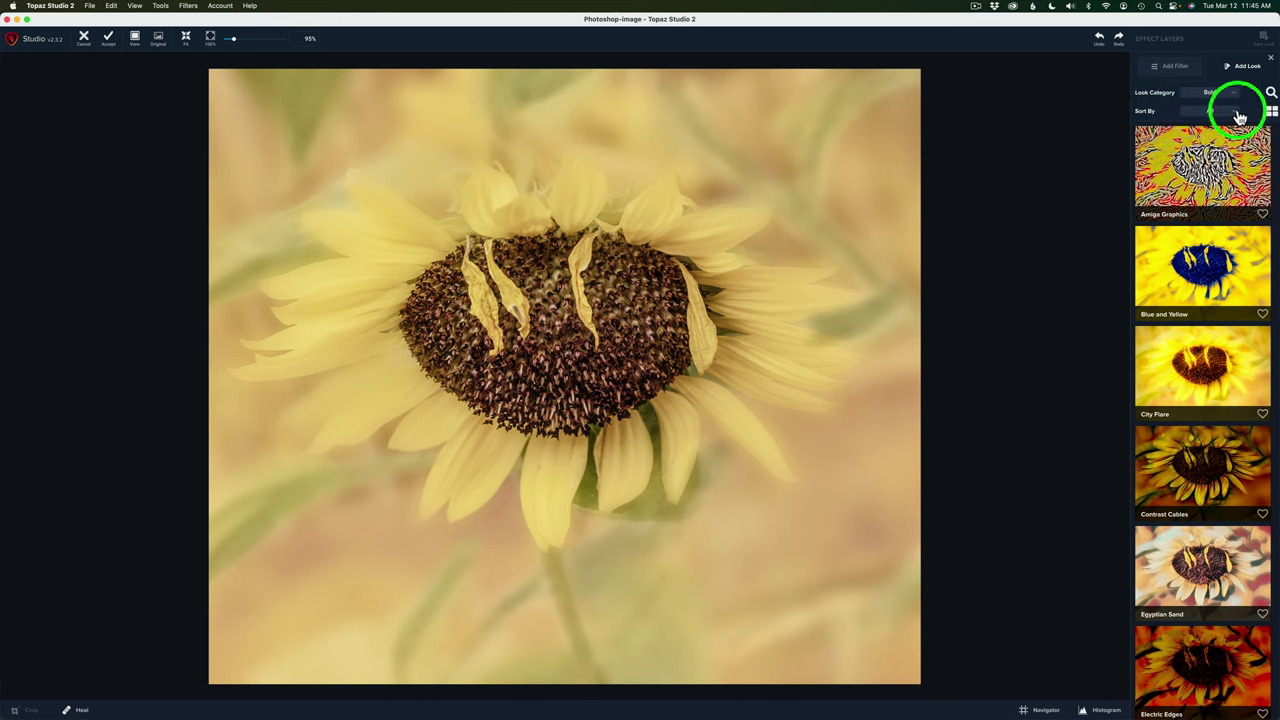
pyautogui.click(1229, 112)
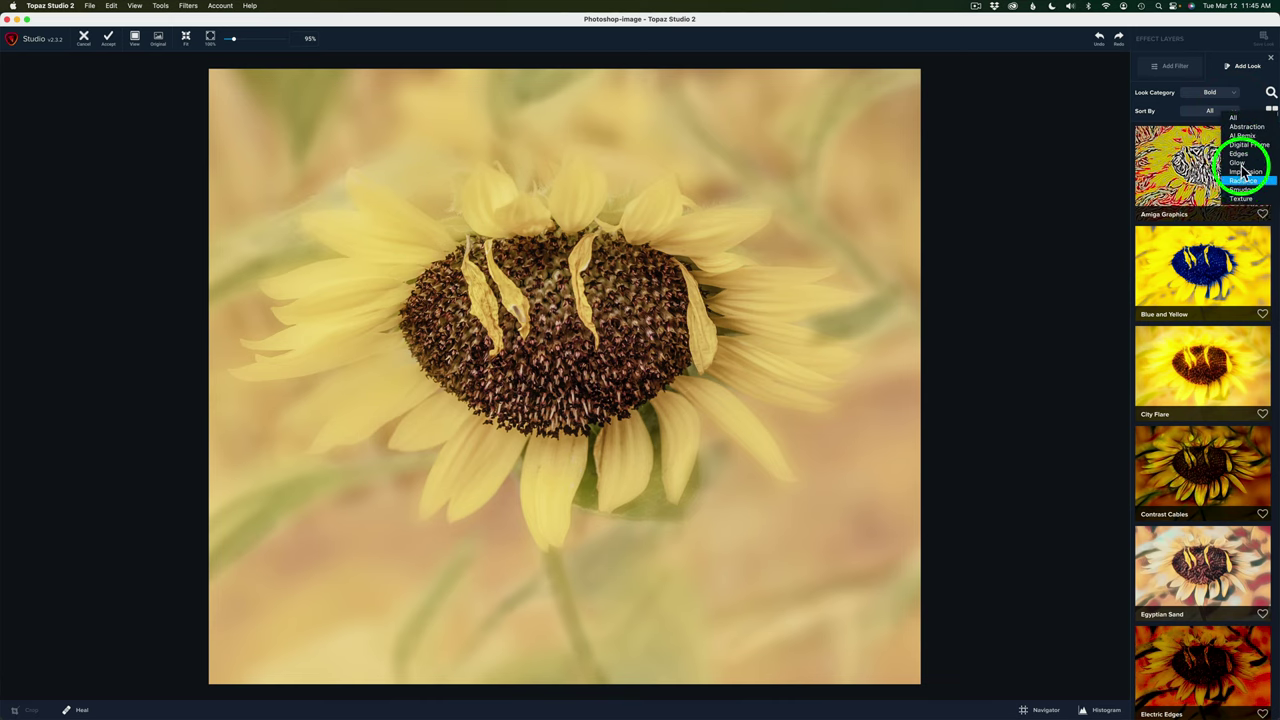
pyautogui.click(1192, 112)
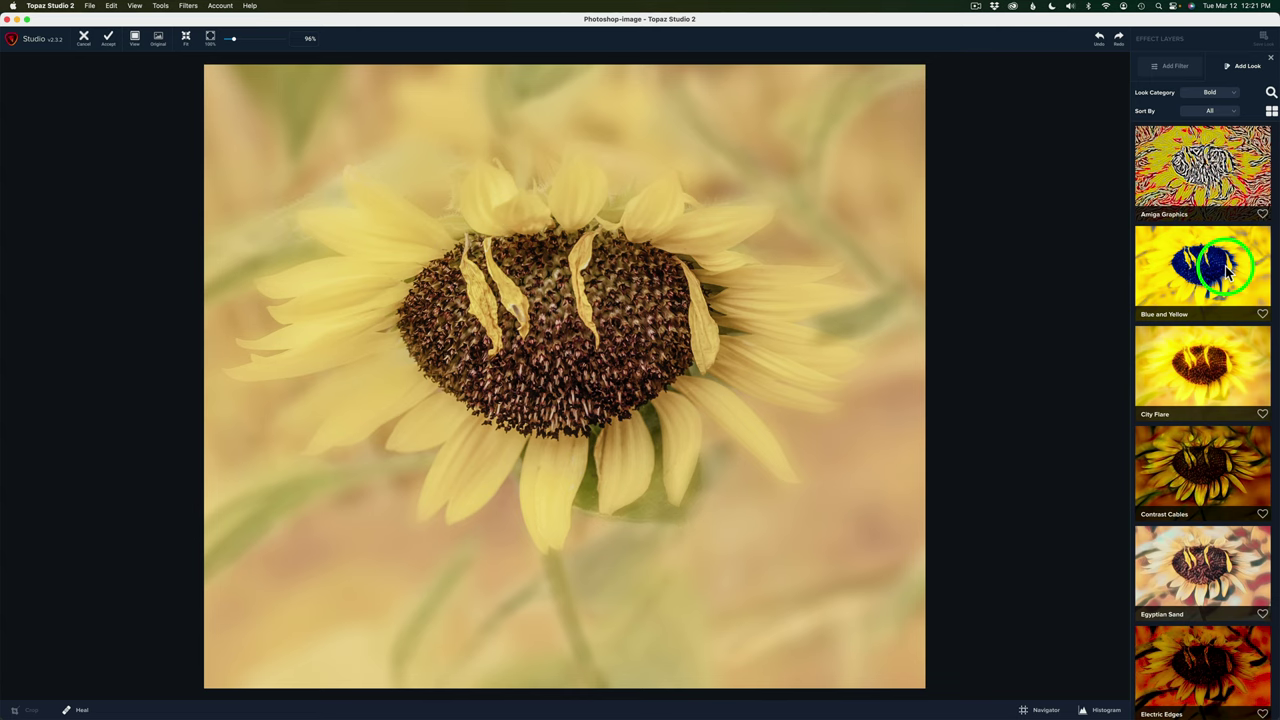
# Step: Preview Contrast Cables, then switch to the Yellow Intensity look at amount 100
pyautogui.click(1224, 462)
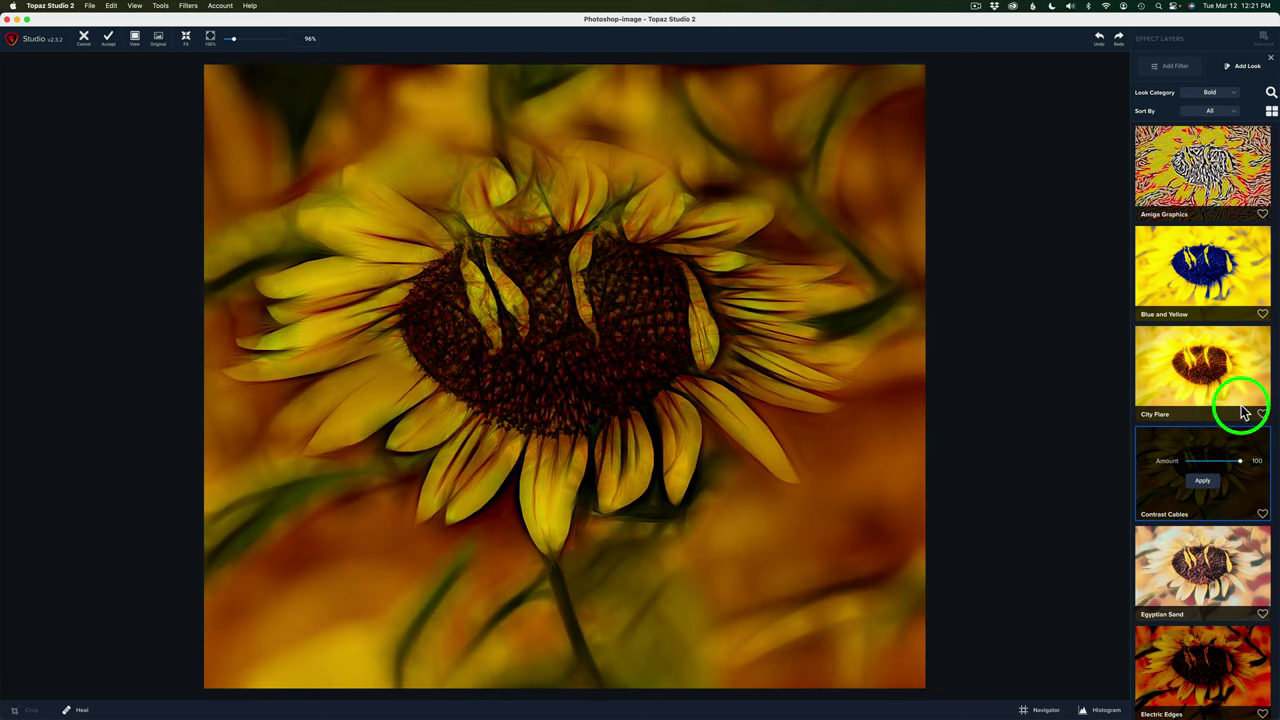
pyautogui.moveTo(1242, 466)
pyautogui.mouseDown()
pyautogui.moveTo(1209, 463)
pyautogui.moveTo(1250, 468)
pyautogui.mouseUp()
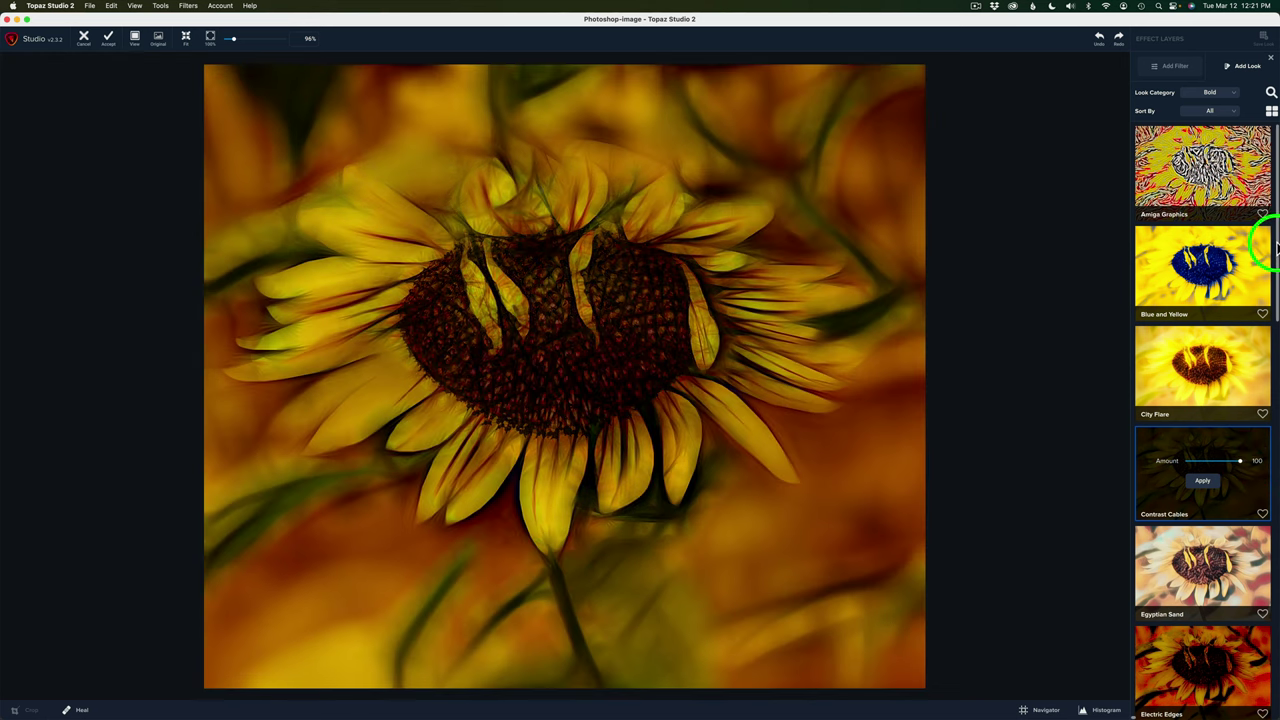
pyautogui.moveTo(1276, 248); pyautogui.dragTo(1276, 665)
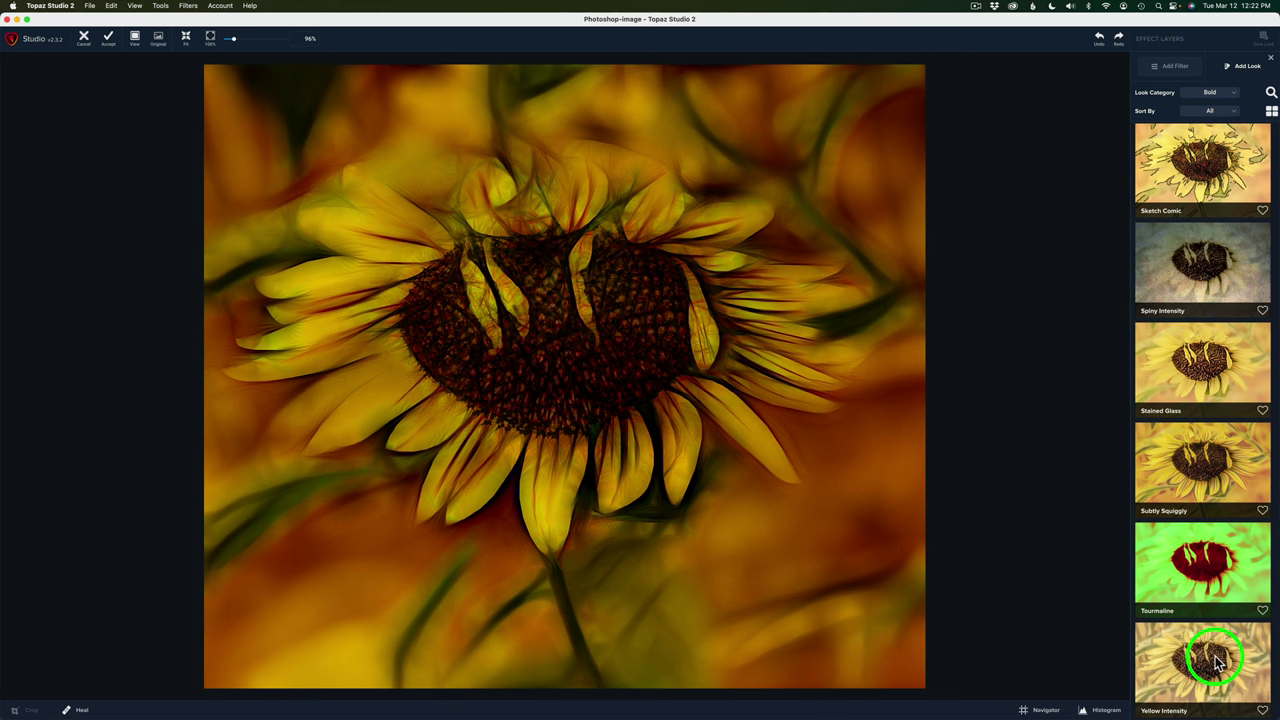
pyautogui.click(1209, 658)
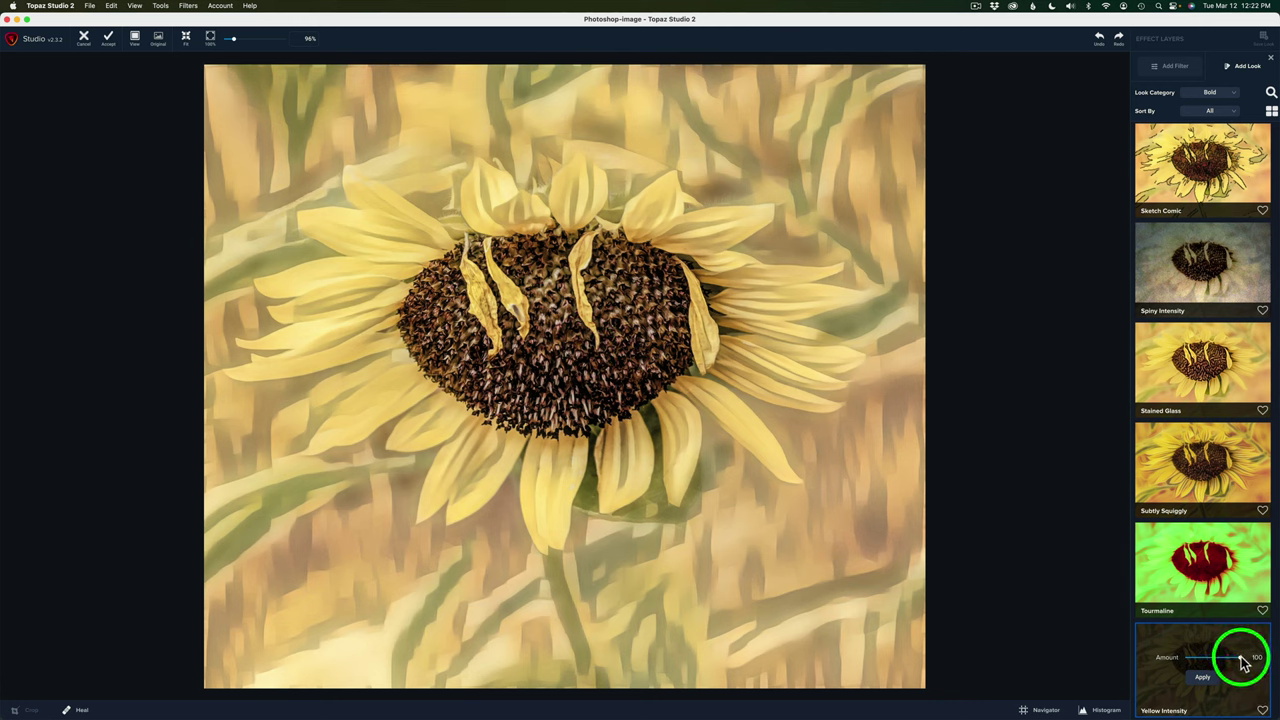
pyautogui.moveTo(1243, 662); pyautogui.dragTo(1272, 661)
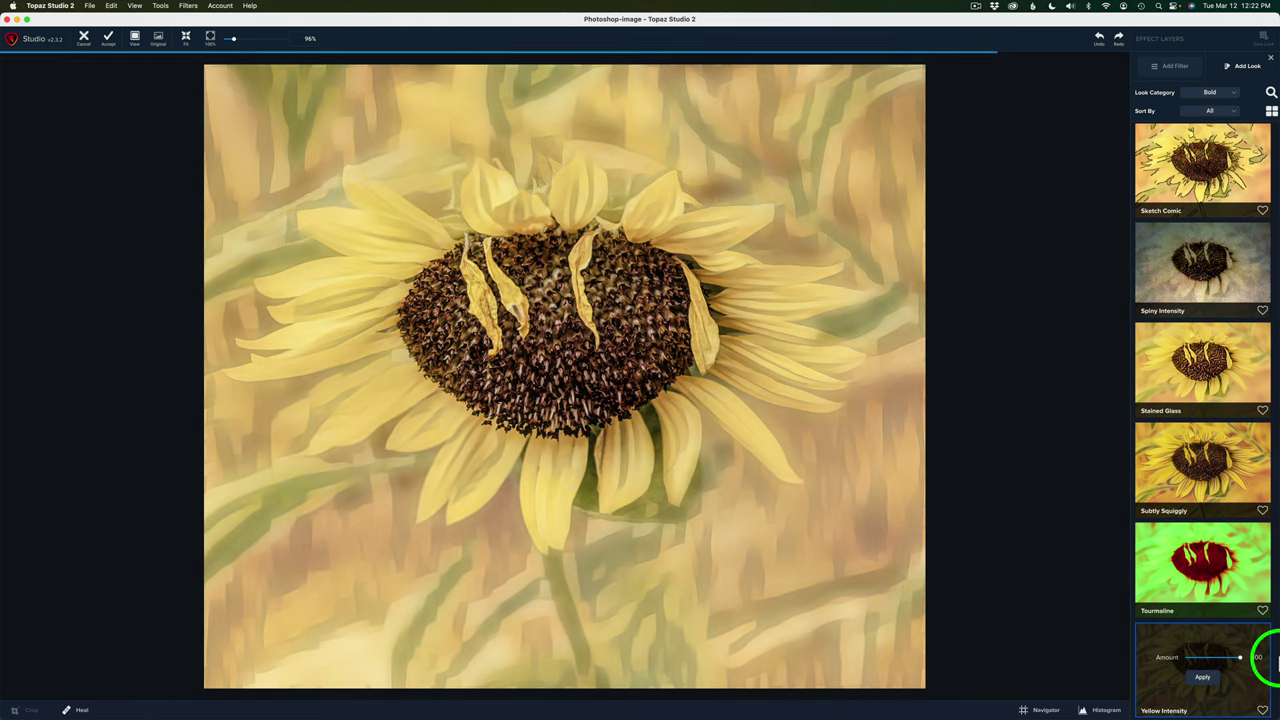
# Step: Apply Yellow Intensity and leave the group's opacity at 1.00
pyautogui.click(1203, 677)
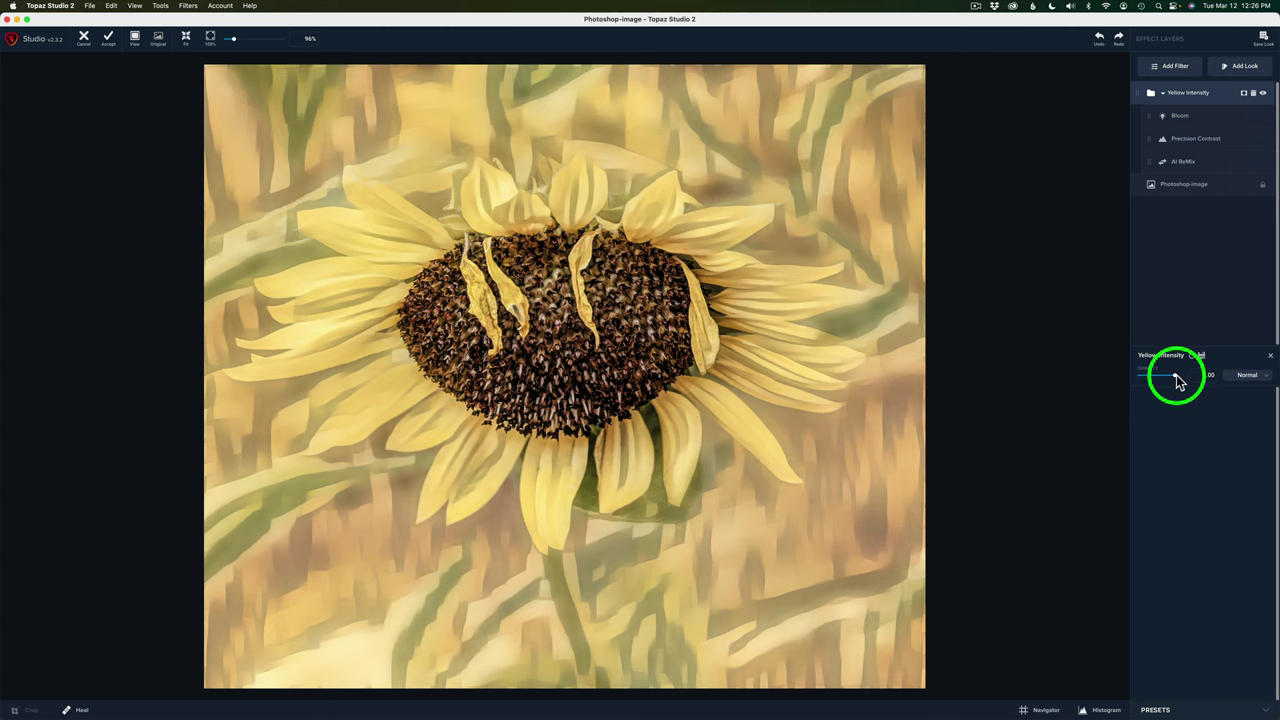
pyautogui.moveTo(1176, 380)
pyautogui.mouseDown()
pyautogui.moveTo(1157, 376)
pyautogui.moveTo(1175, 375)
pyautogui.mouseUp()
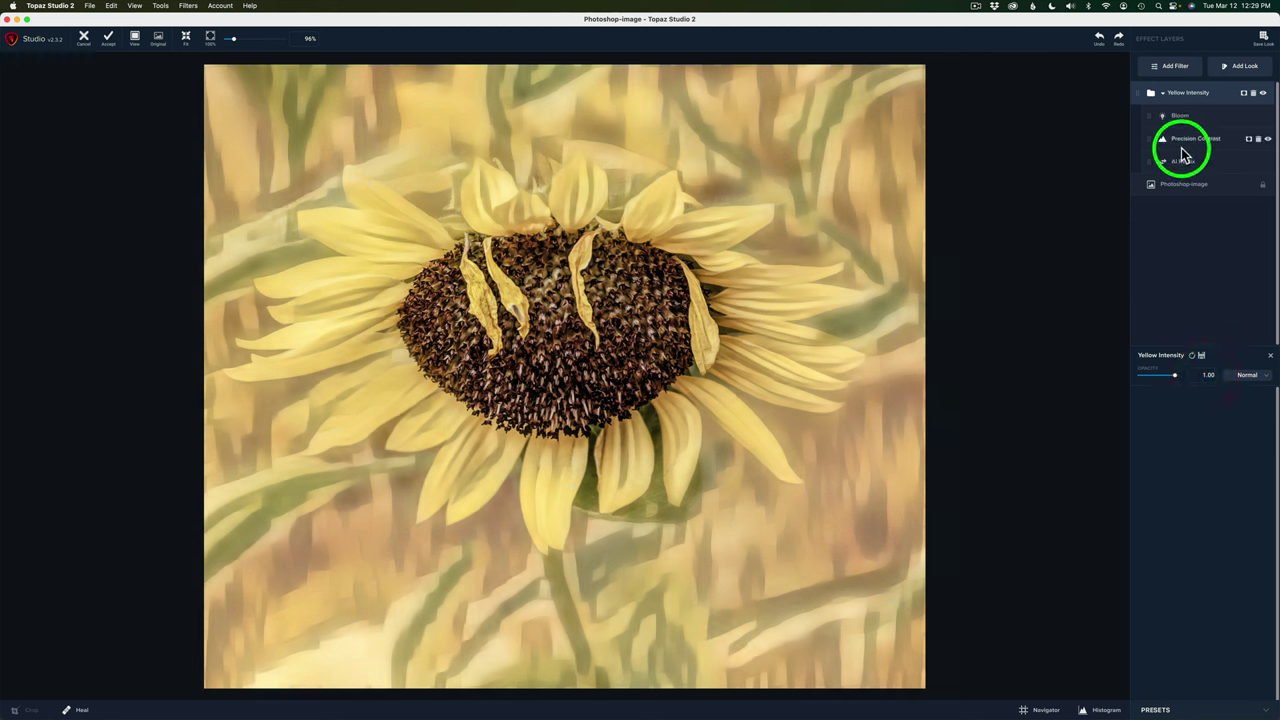
# Step: Try Bloom's Strength and Threshold, then delete the Bloom layer from the group
pyautogui.click(1191, 120)
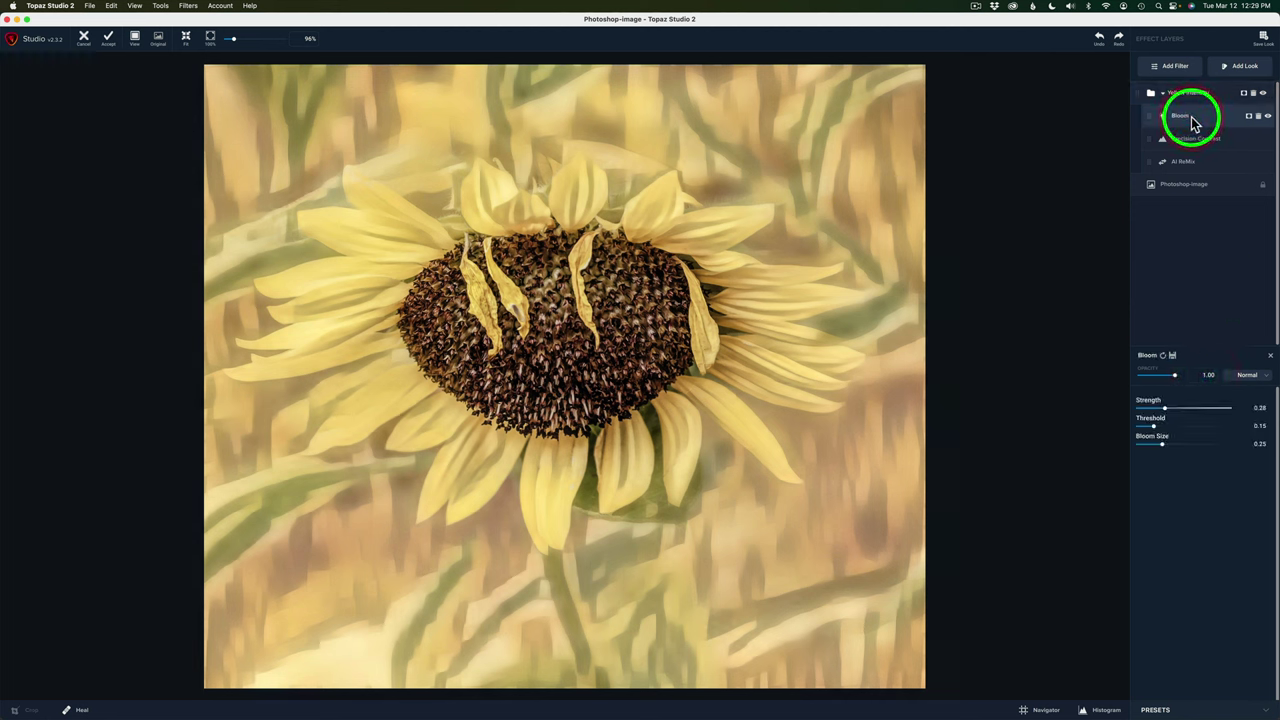
pyautogui.moveTo(1163, 412)
pyautogui.mouseDown()
pyautogui.moveTo(1205, 410)
pyautogui.moveTo(1157, 431)
pyautogui.moveTo(1194, 429)
pyautogui.moveTo(1171, 426)
pyautogui.moveTo(1183, 432)
pyautogui.mouseUp()
pyautogui.click(1181, 430)
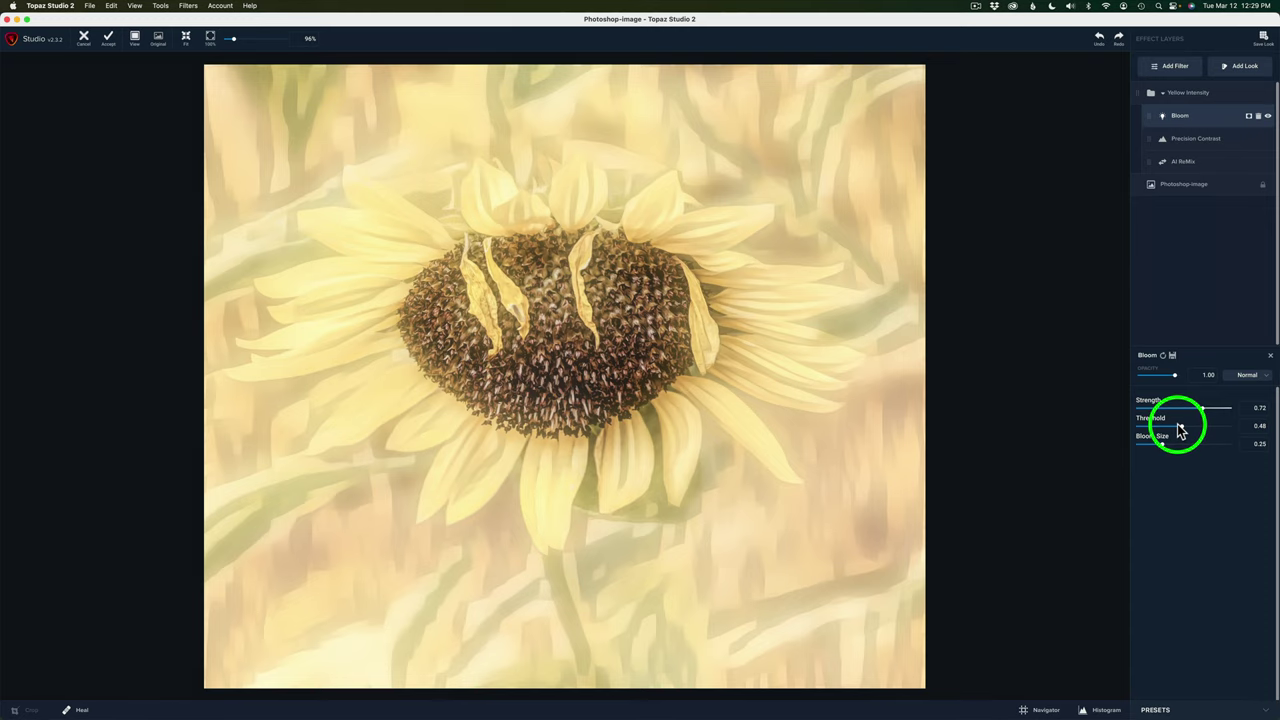
pyautogui.click(1258, 116)
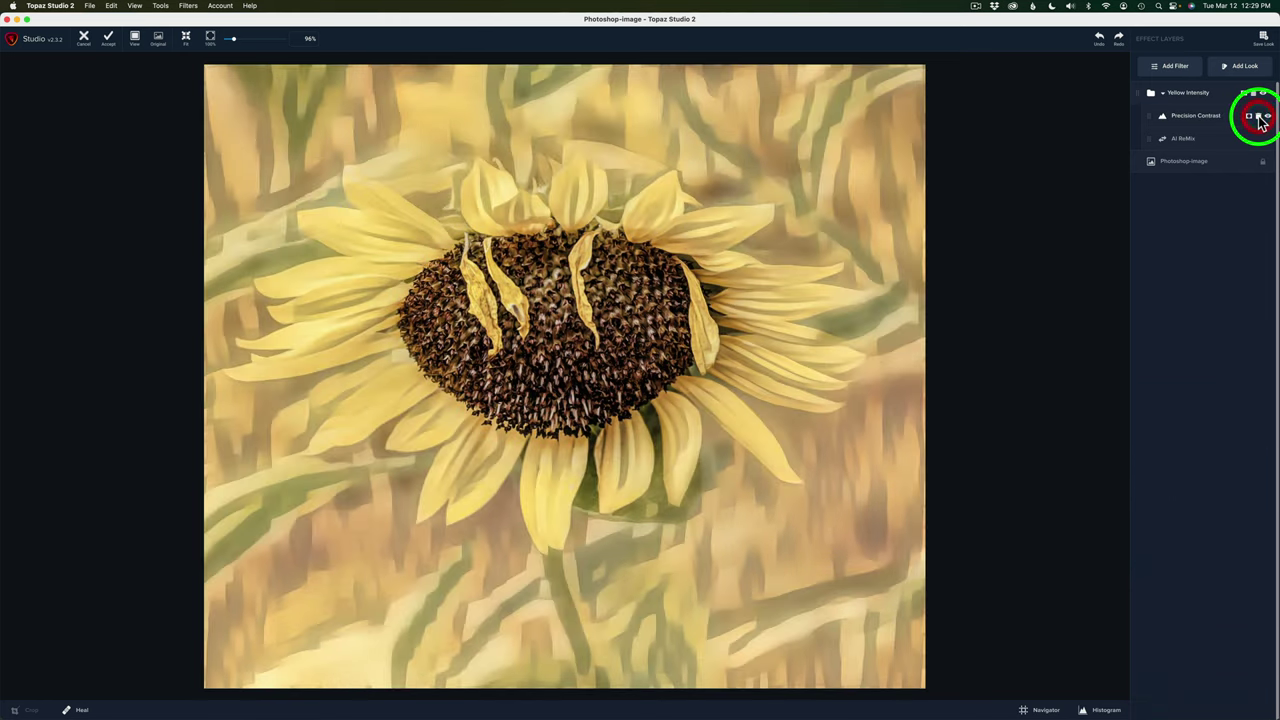
# Step: Set AI ReMix opacity to 0.30 and, after comparing Low and Med, Style Strength to High
pyautogui.click(1197, 144)
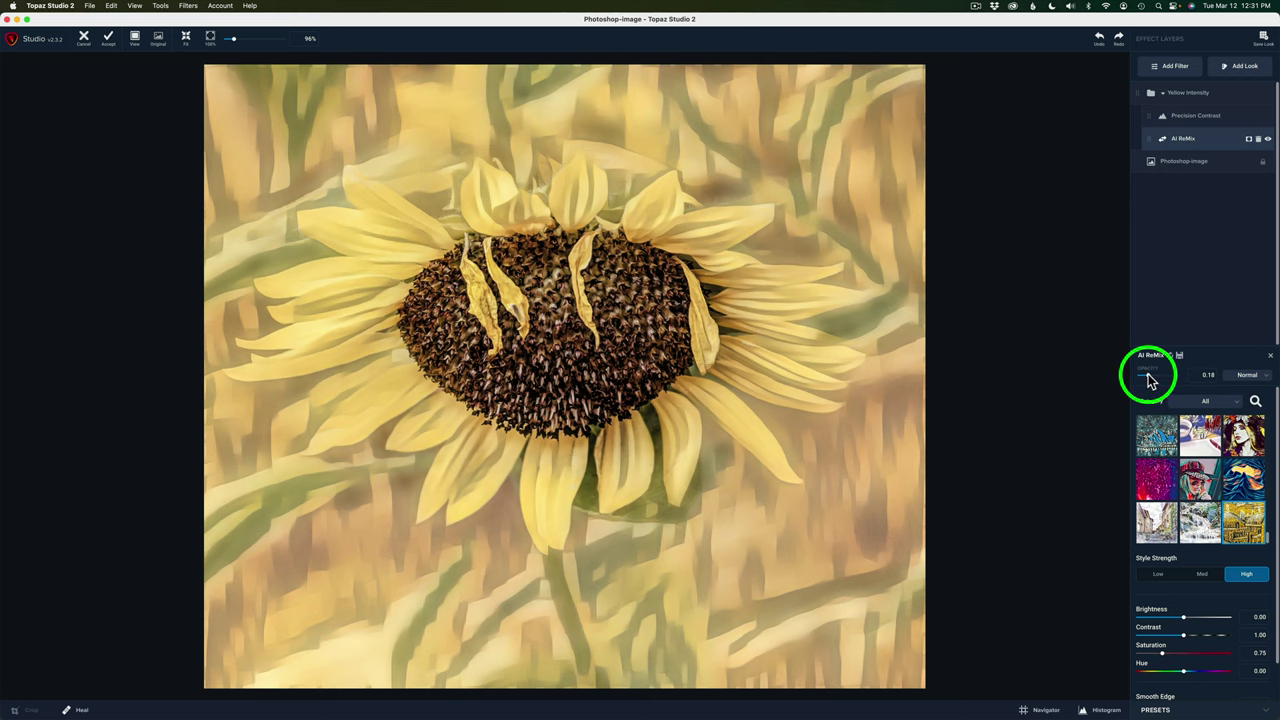
pyautogui.moveTo(1148, 378); pyautogui.dragTo(1153, 377)
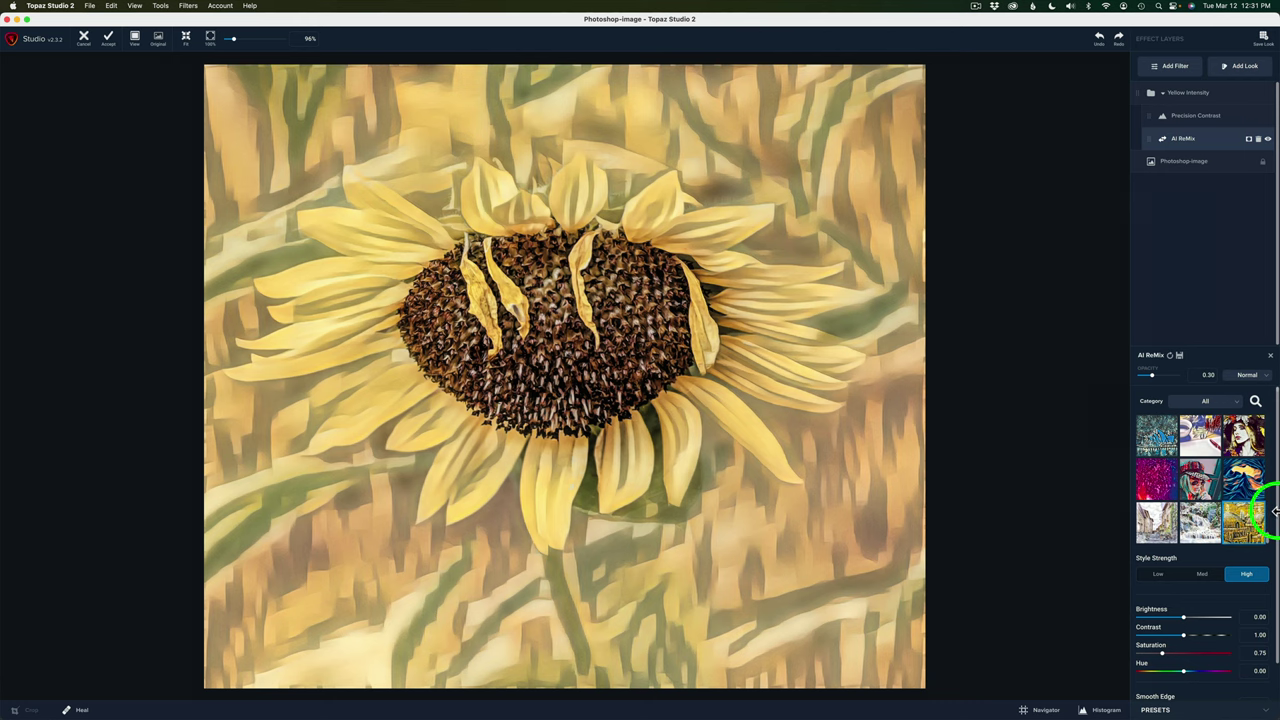
pyautogui.moveTo(1277, 514); pyautogui.dragTo(1263, 605)
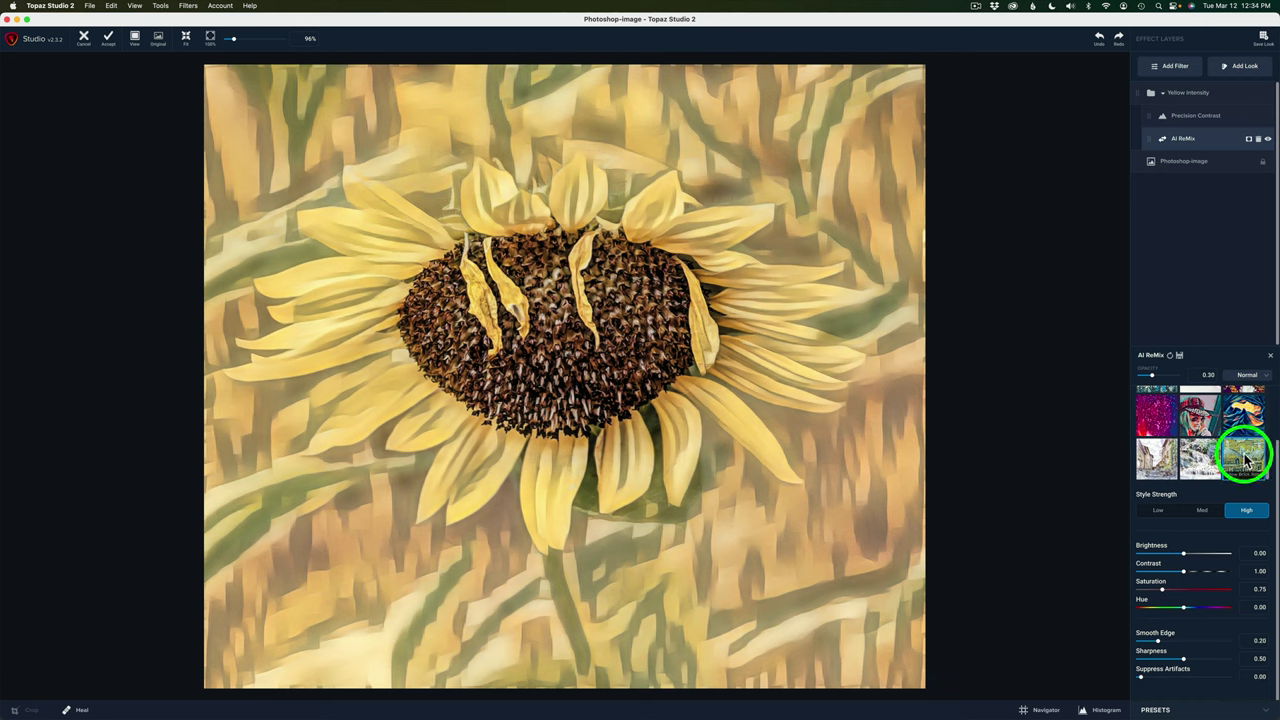
pyautogui.click(1162, 513)
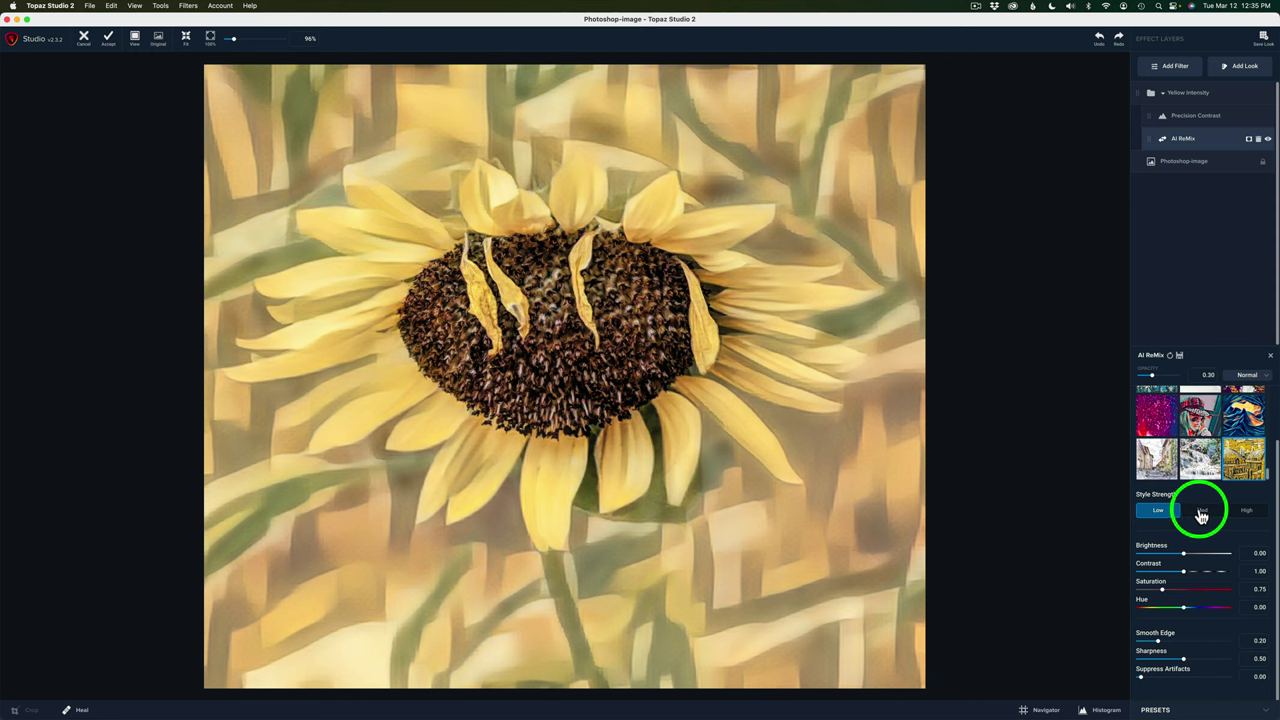
pyautogui.click(1201, 512)
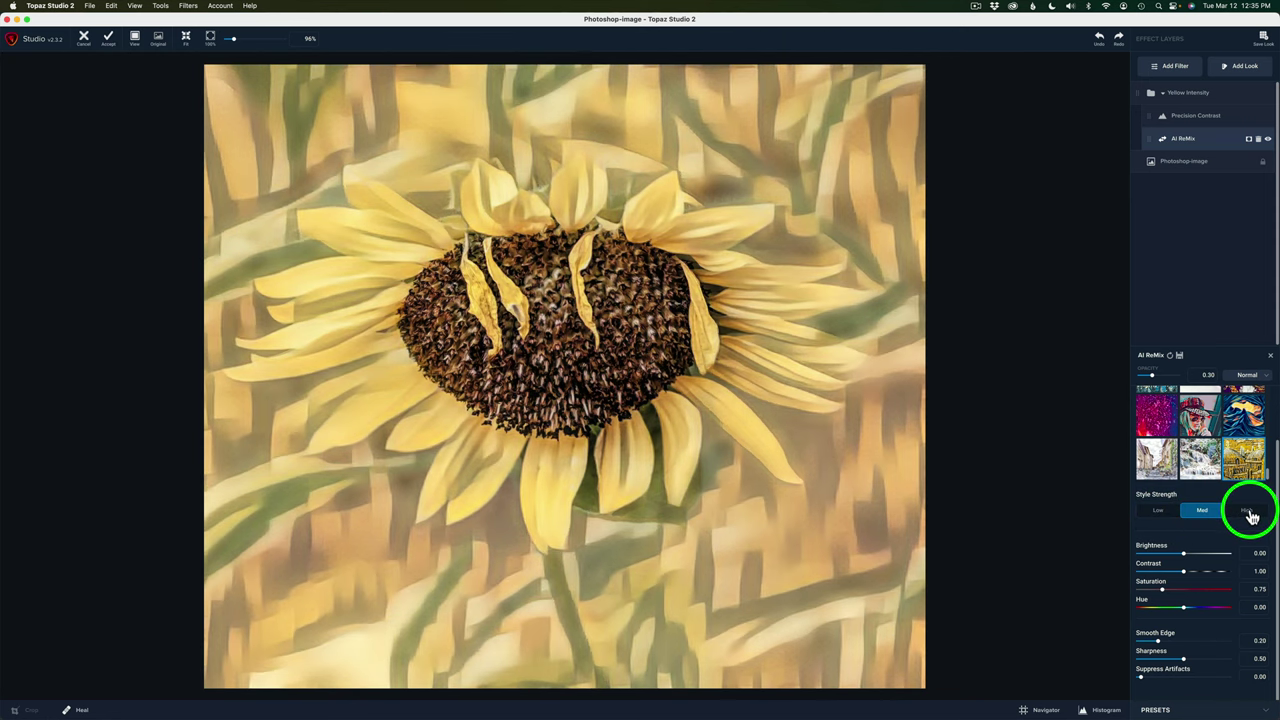
pyautogui.click(1248, 512)
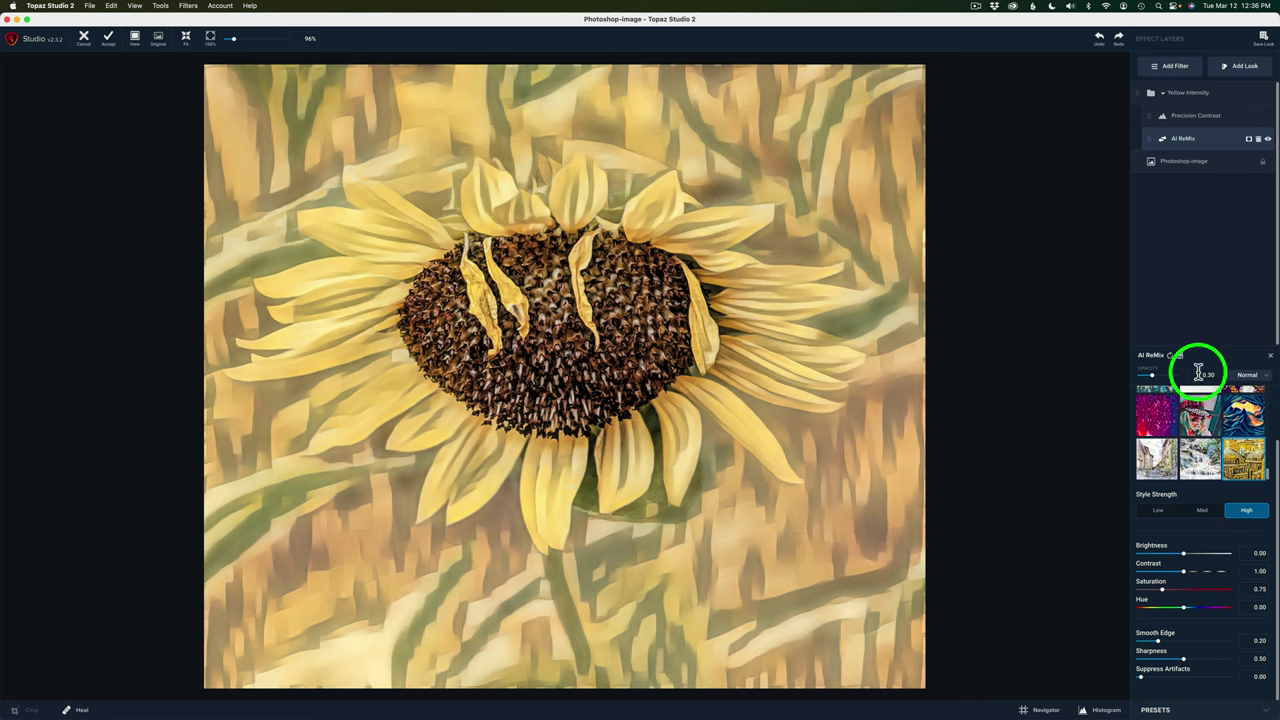
# Step: Keep AI ReMix on Normal blending, lower its contrast, and compare against the original photo
pyautogui.click(1266, 380)
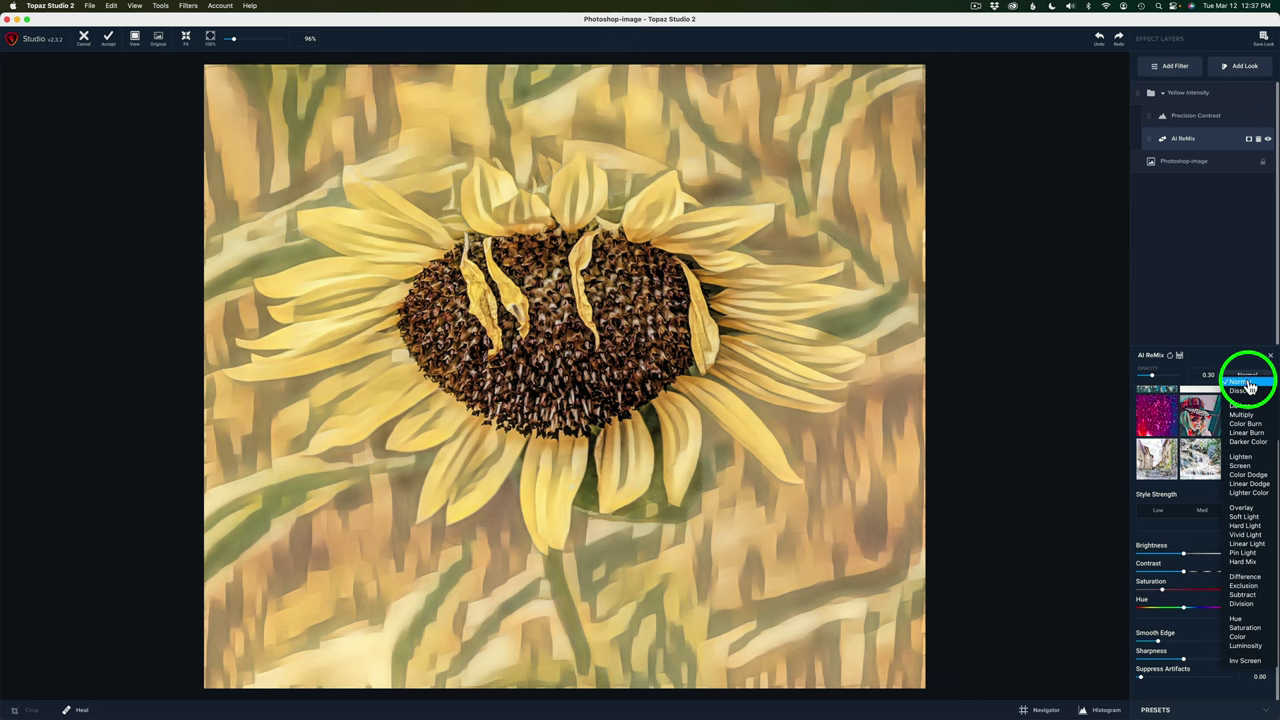
pyautogui.click(1247, 387)
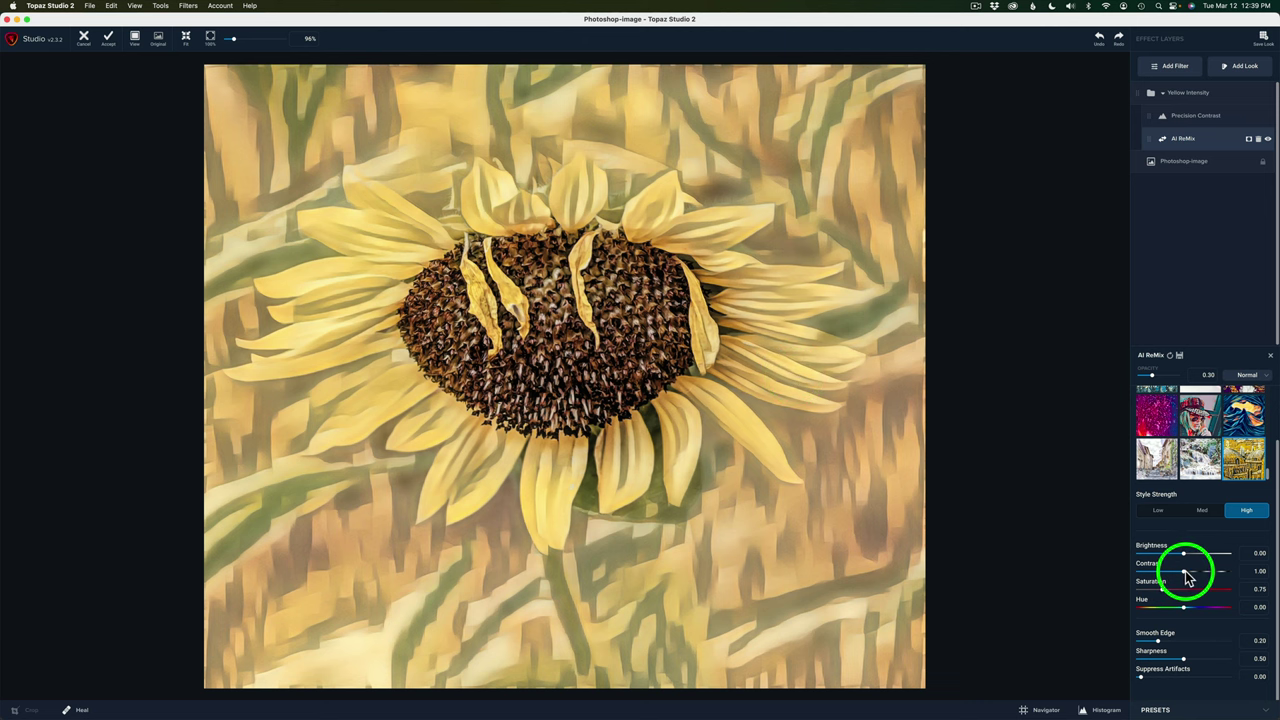
pyautogui.moveTo(1187, 577); pyautogui.dragTo(1174, 577)
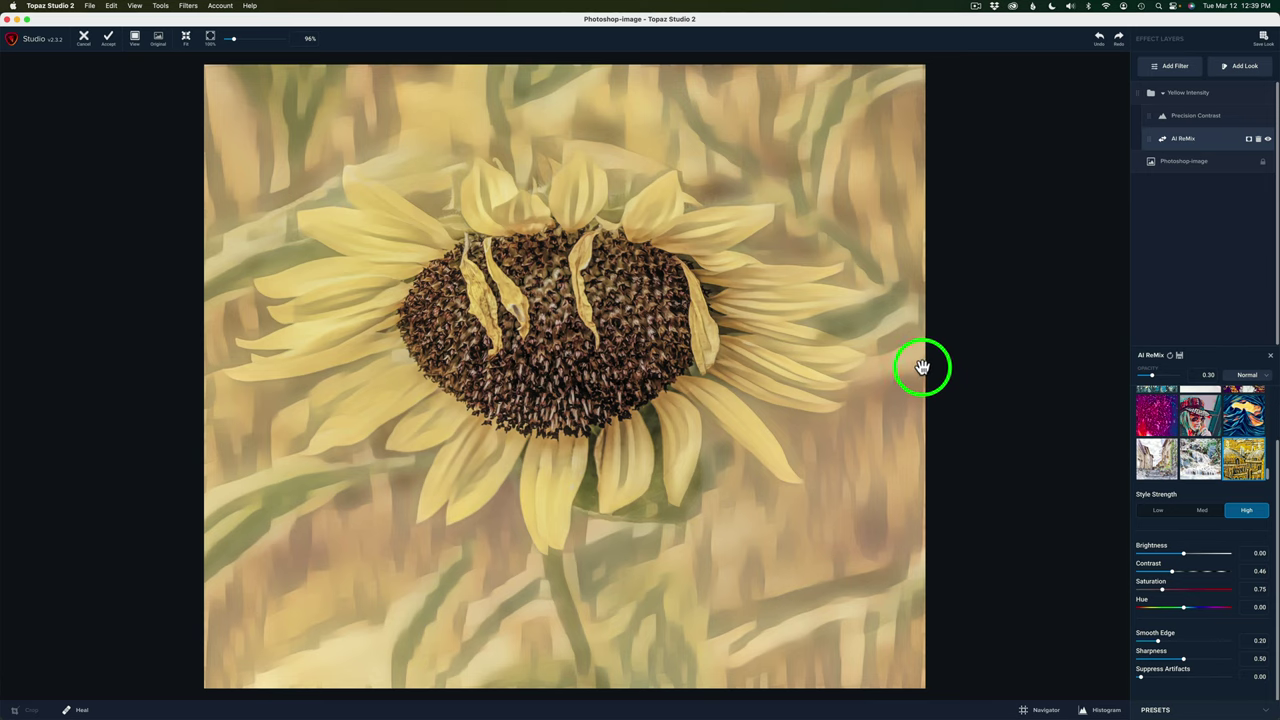
pyautogui.press('o')
pyautogui.press('o')
pyautogui.click(988, 345)
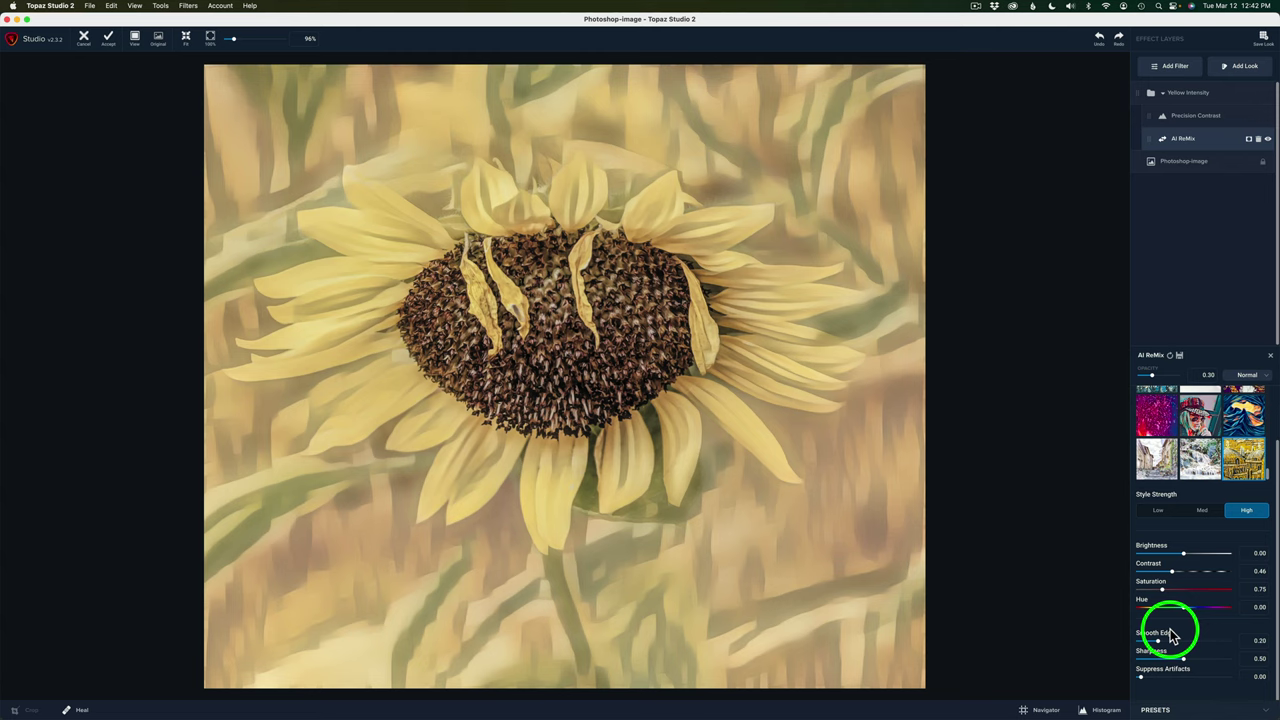
# Step: Set Precision Contrast's Low contrast to 0.41 and Medium contrast to -0.64
pyautogui.click(1197, 116)
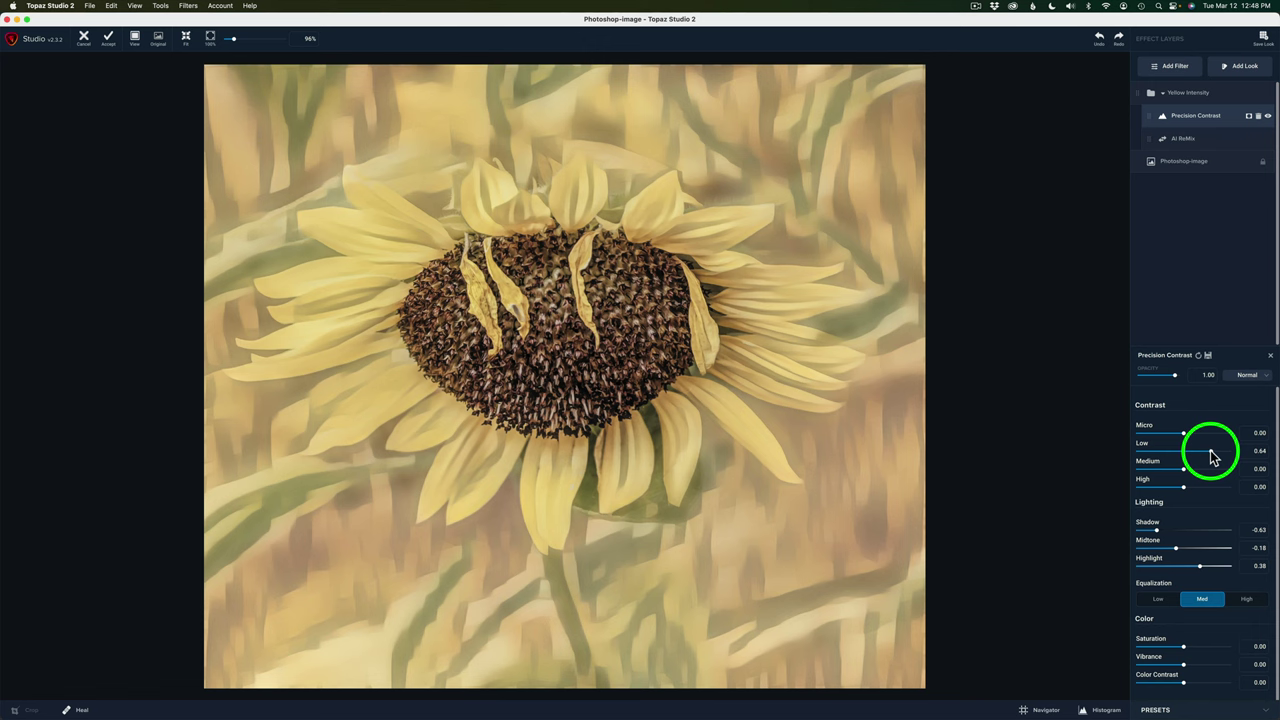
pyautogui.moveTo(1211, 457); pyautogui.dragTo(1248, 460)
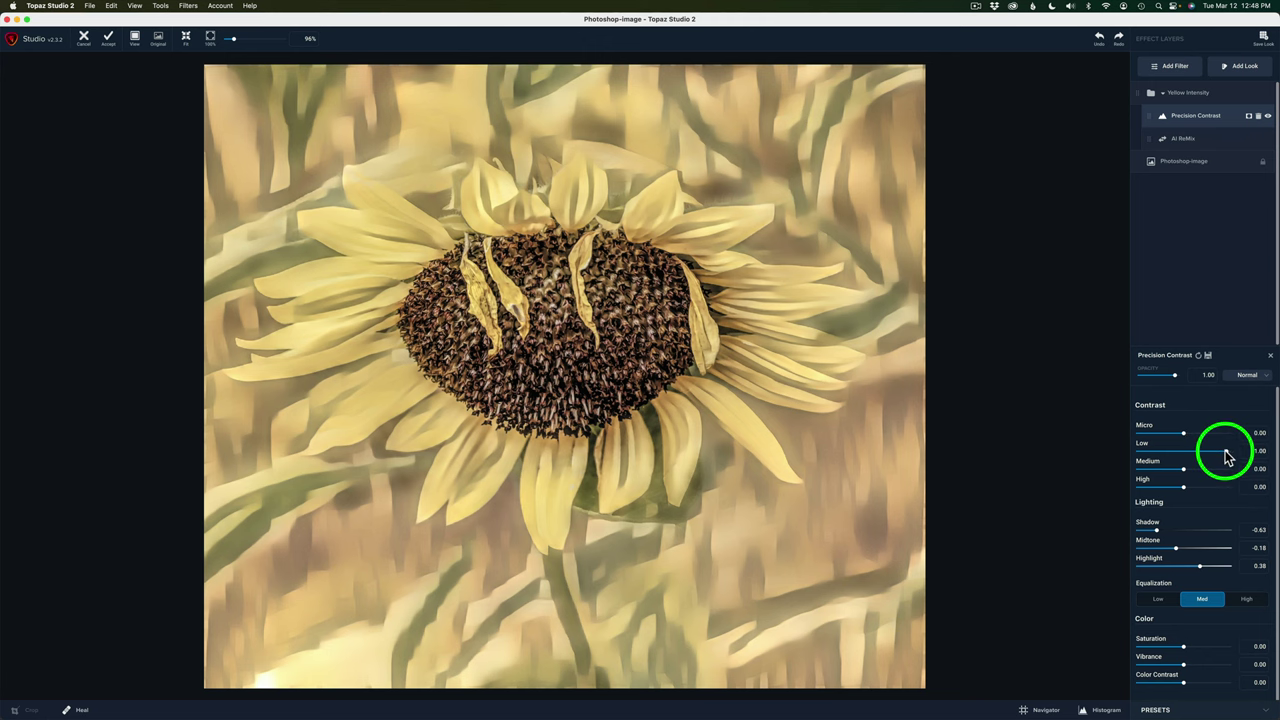
pyautogui.moveTo(1226, 457); pyautogui.dragTo(1204, 457)
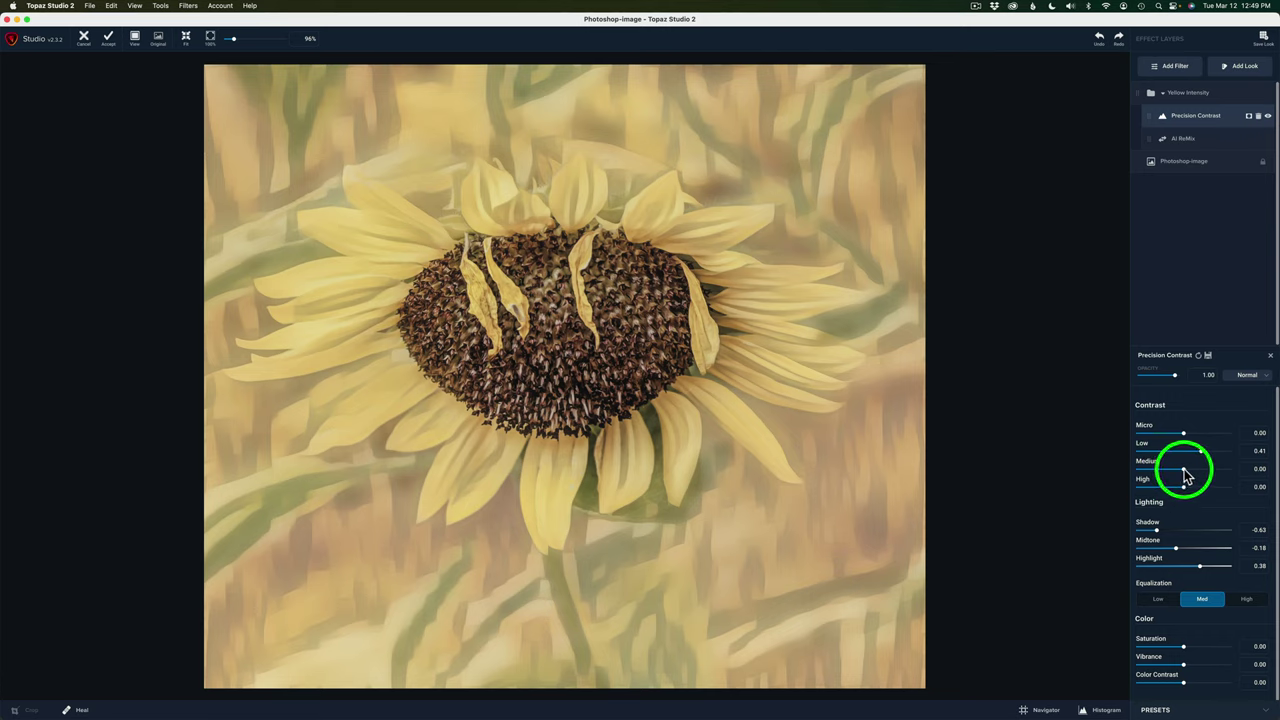
pyautogui.moveTo(1185, 477); pyautogui.dragTo(1157, 473)
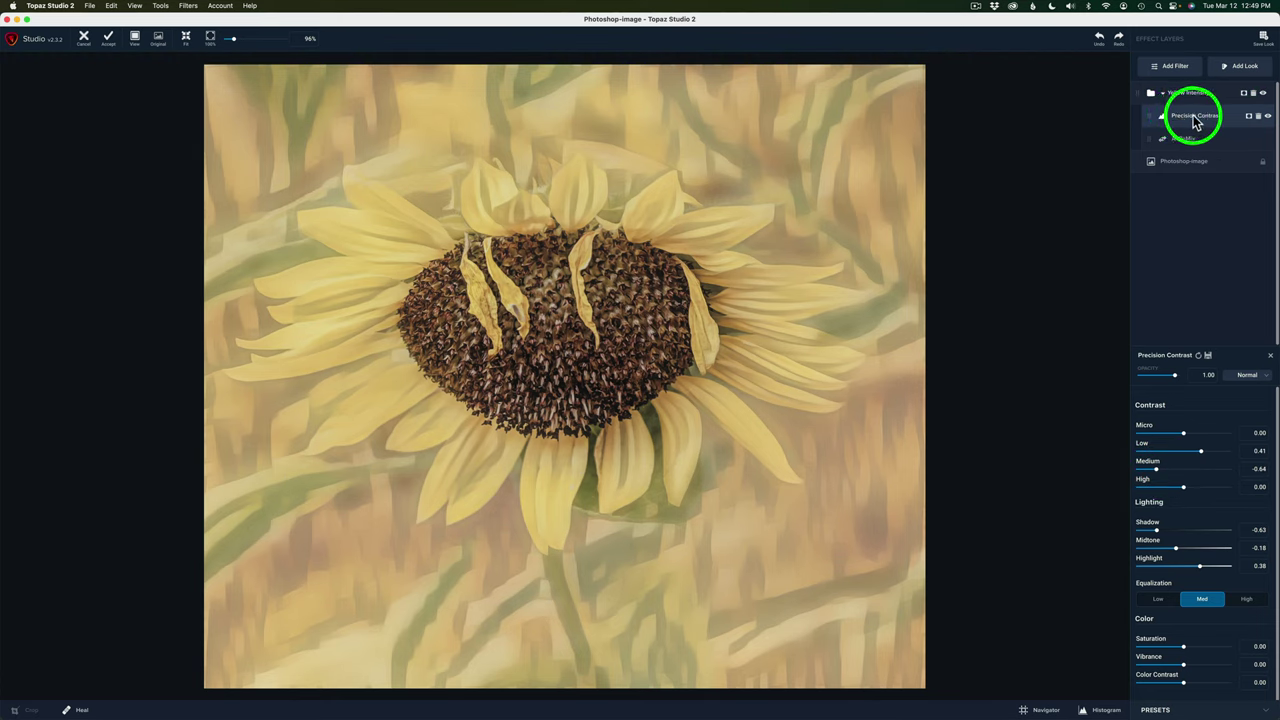
# Step: Toggle Precision Contrast to compare, reset its boosted Saturation to 0.00, then open Add Filter
pyautogui.click(1268, 118)
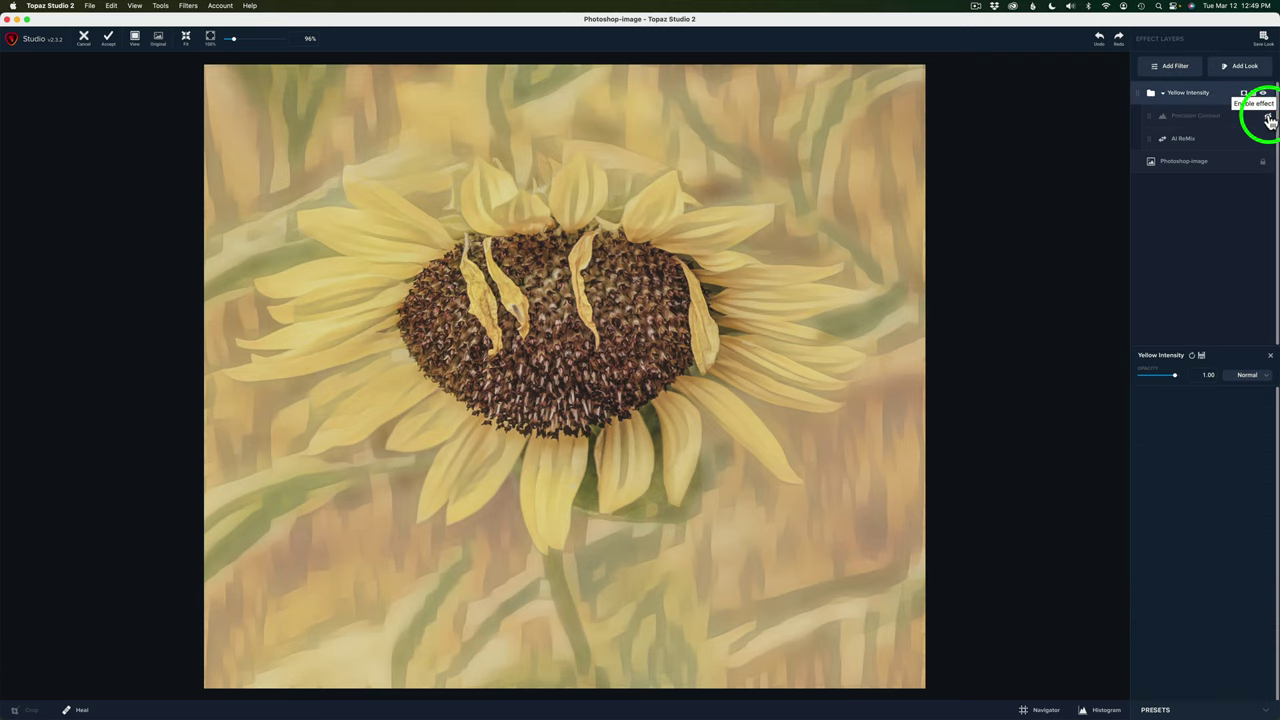
pyautogui.click(1268, 118)
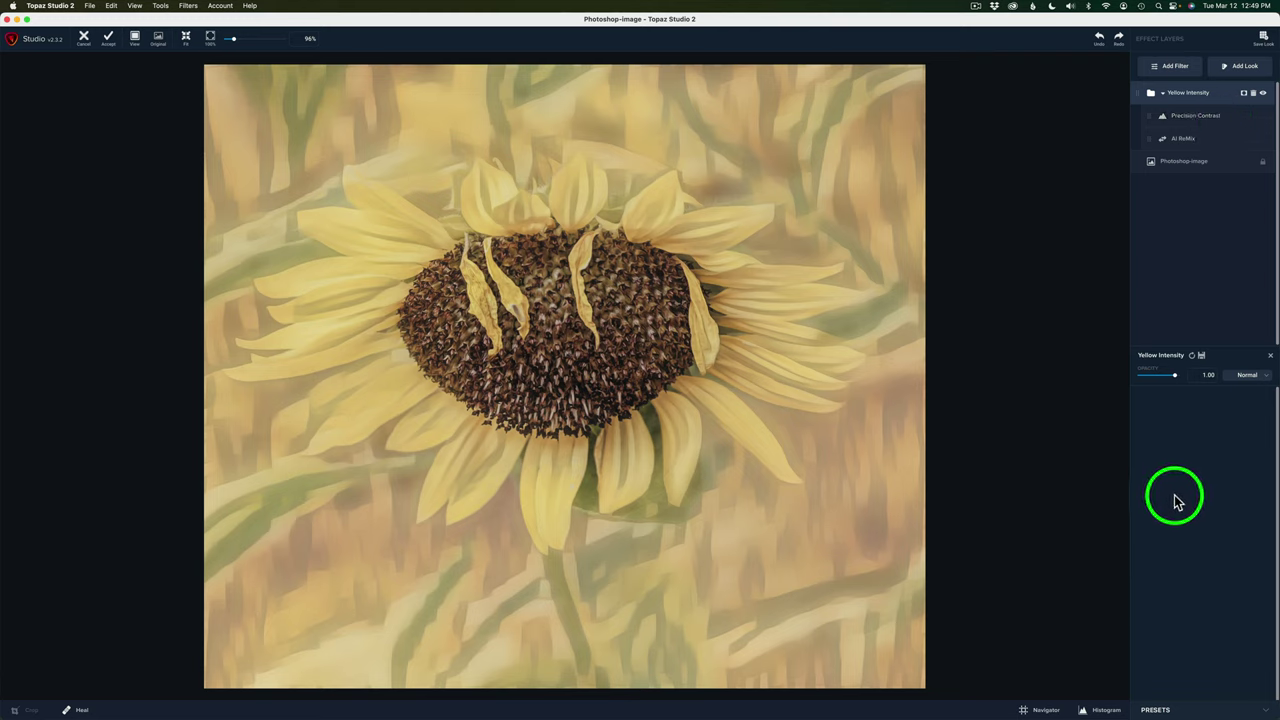
pyautogui.click(1195, 114)
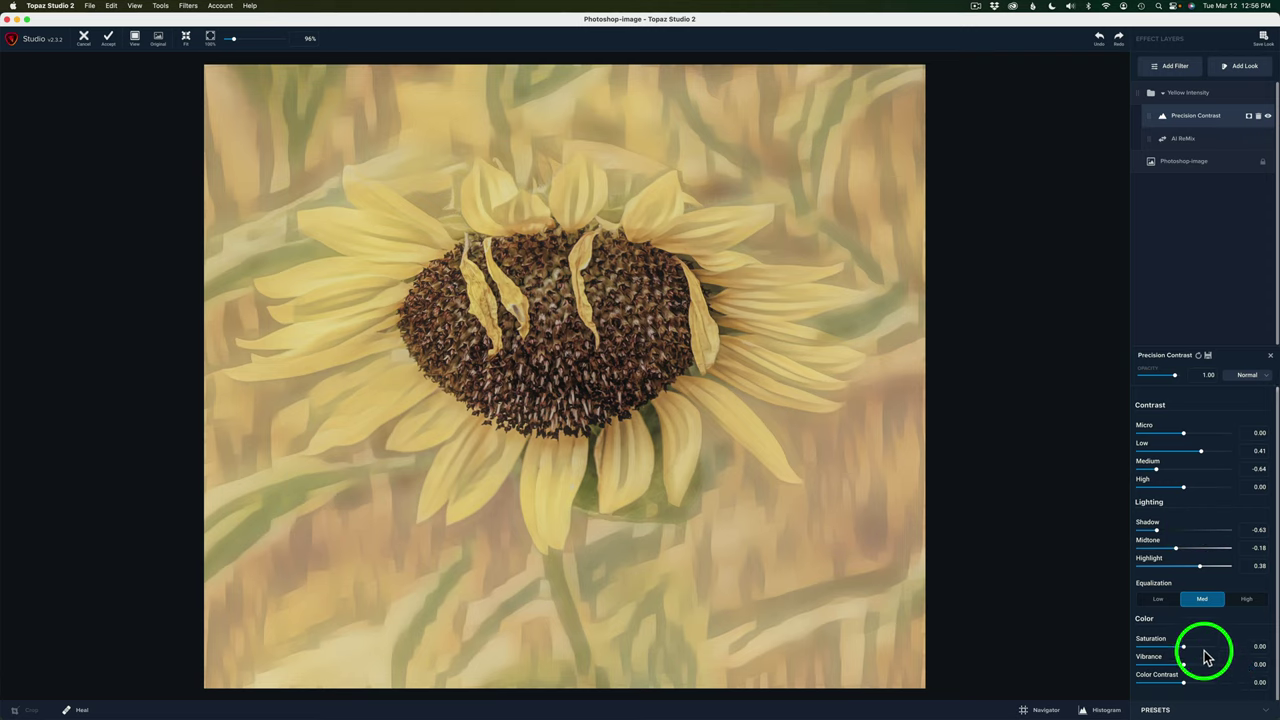
pyautogui.moveTo(1186, 648); pyautogui.dragTo(1205, 652)
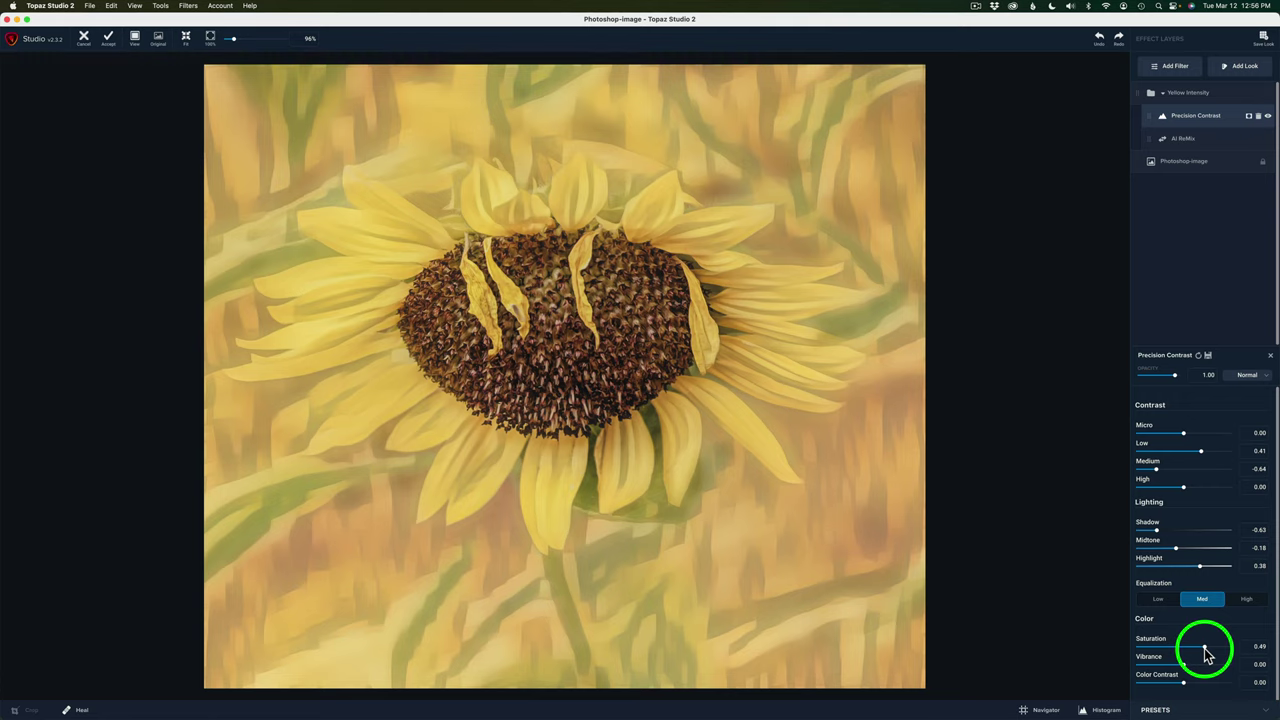
pyautogui.doubleClick(1152, 638)
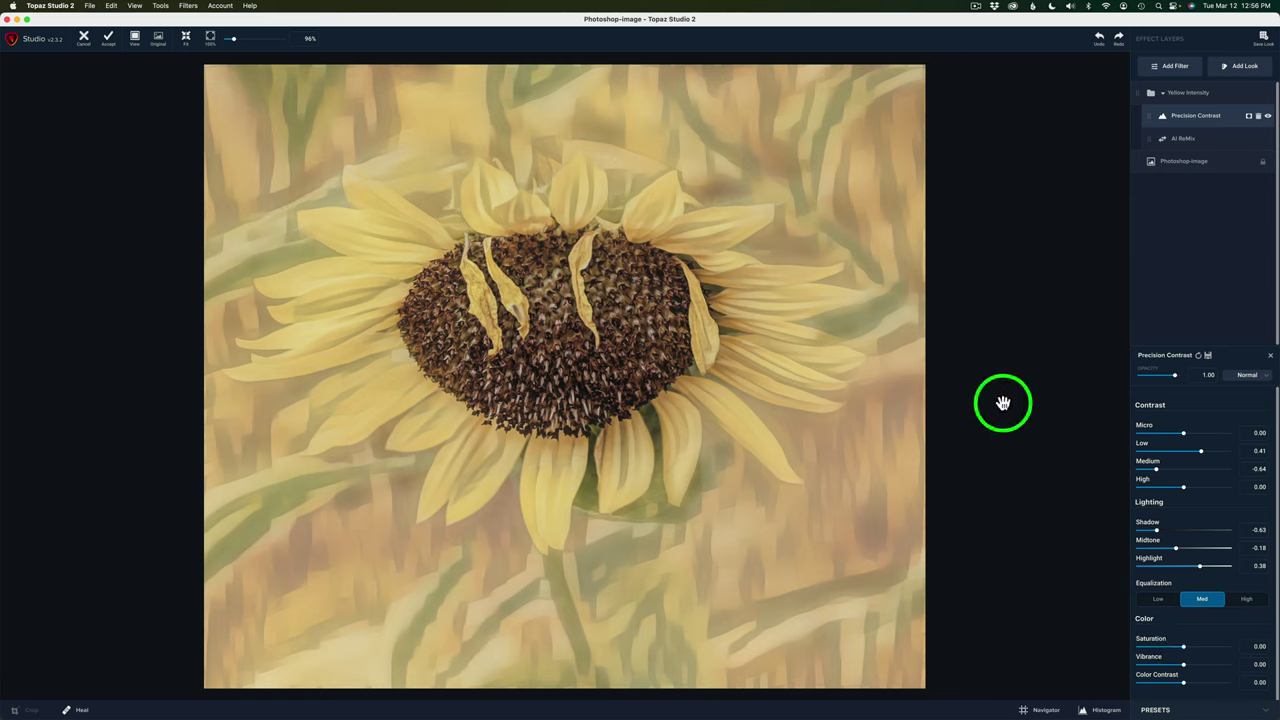
pyautogui.click(1173, 64)
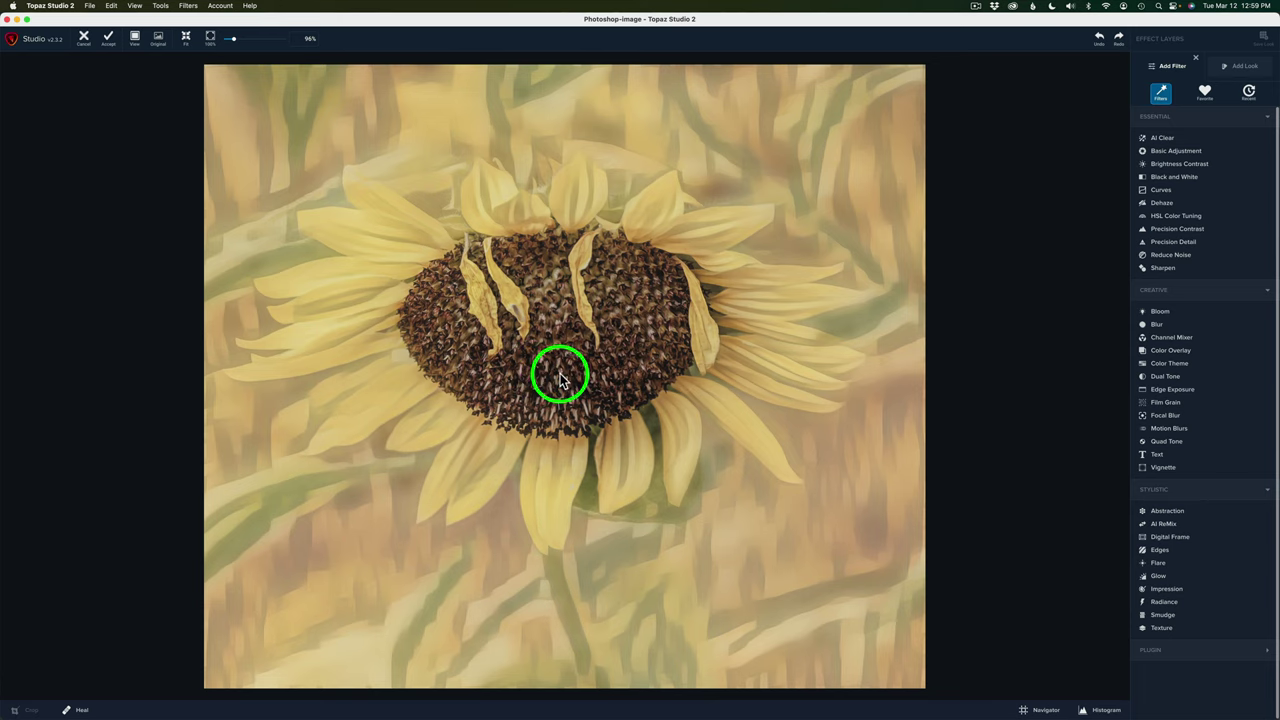
# Step: Add Abstraction with Simplify Size 0.26 in RGB colour space, toggling it to compare
pyautogui.click(1175, 516)
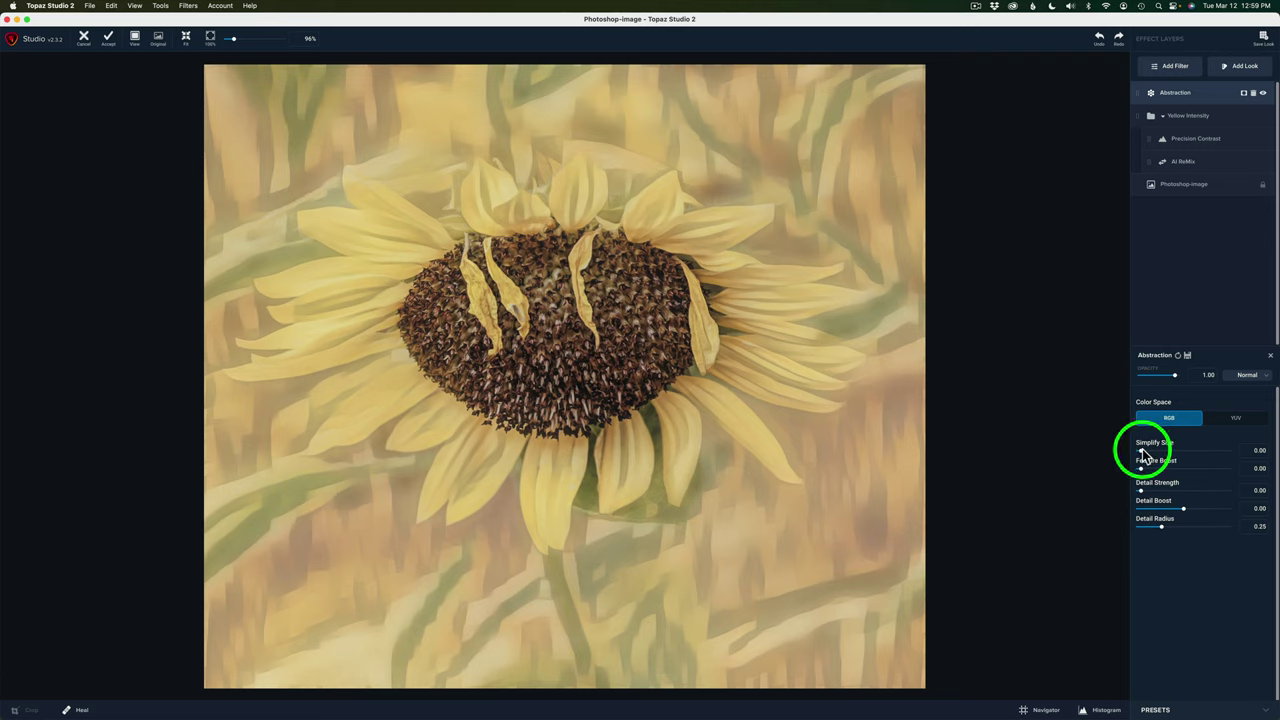
pyautogui.moveTo(1143, 453); pyautogui.dragTo(1165, 453)
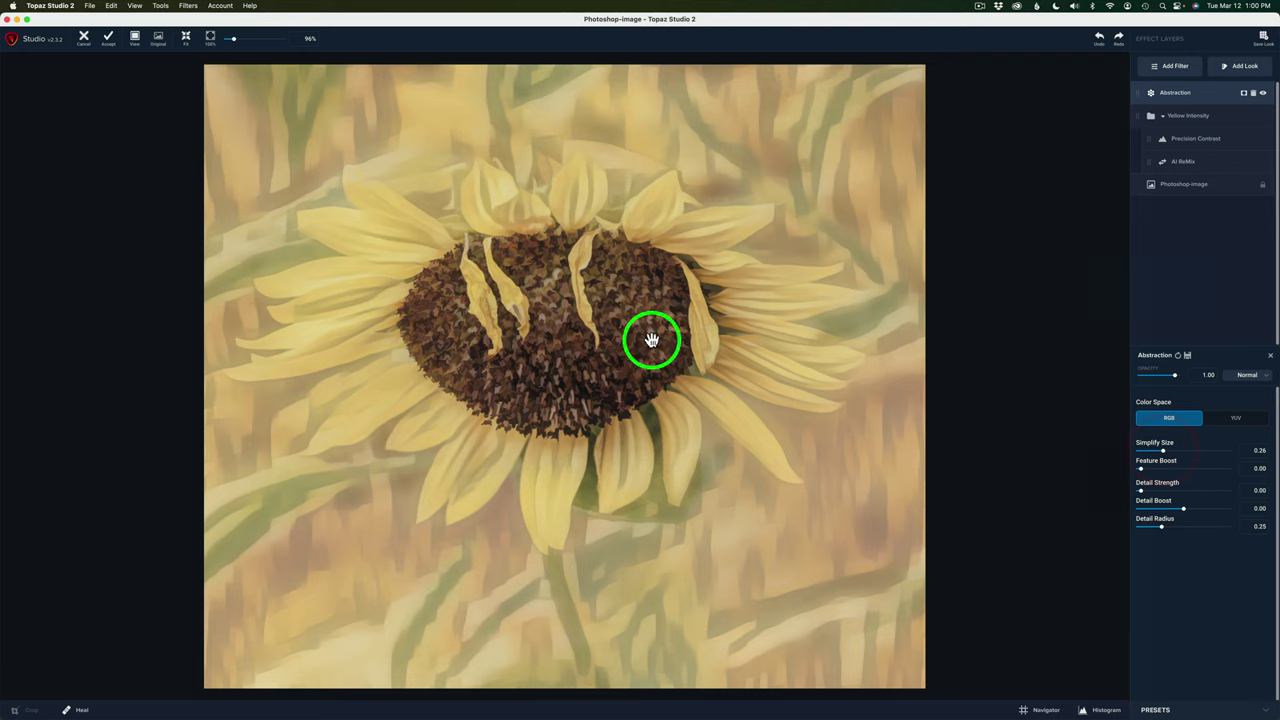
pyautogui.click(1232, 420)
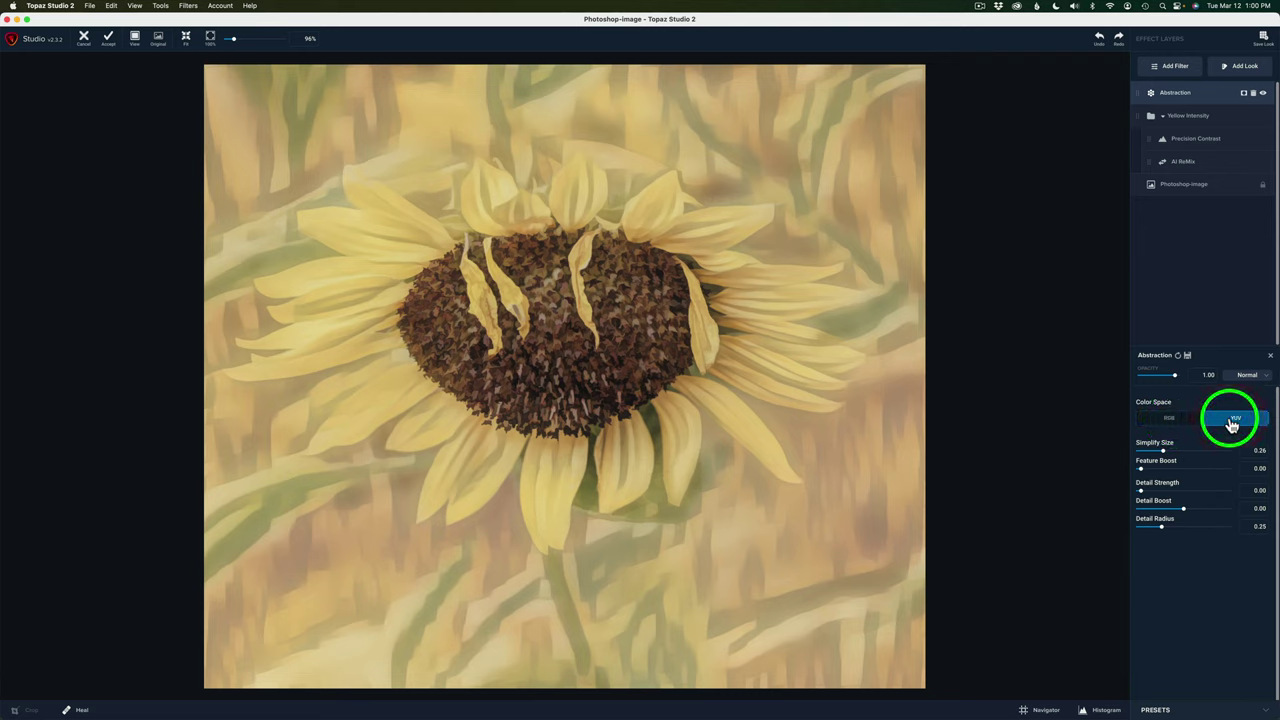
pyautogui.click(1180, 424)
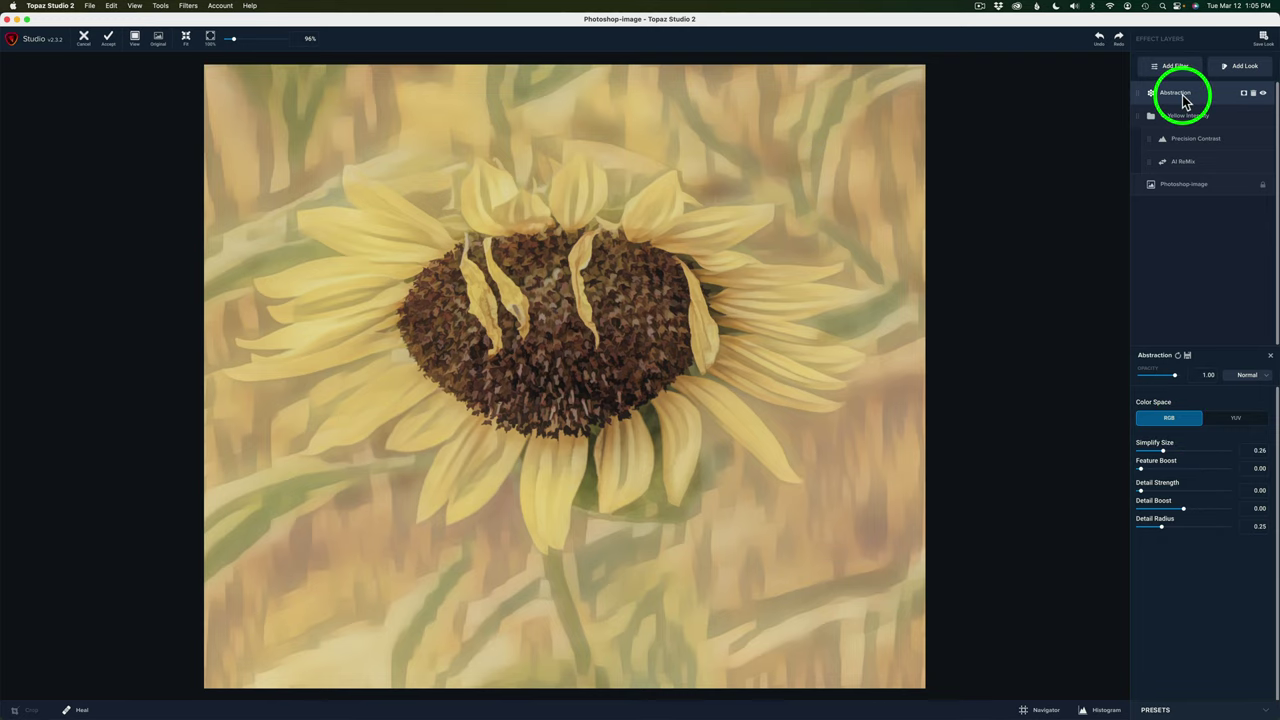
pyautogui.click(1263, 94)
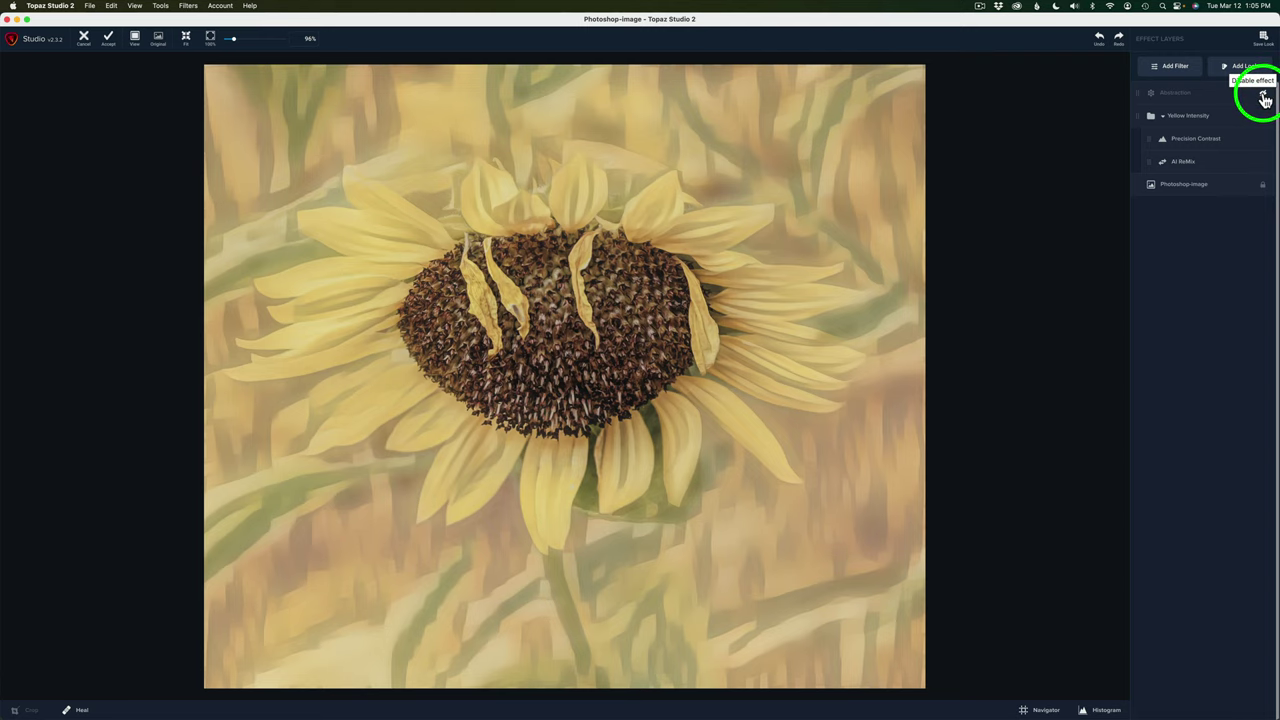
pyautogui.click(1263, 95)
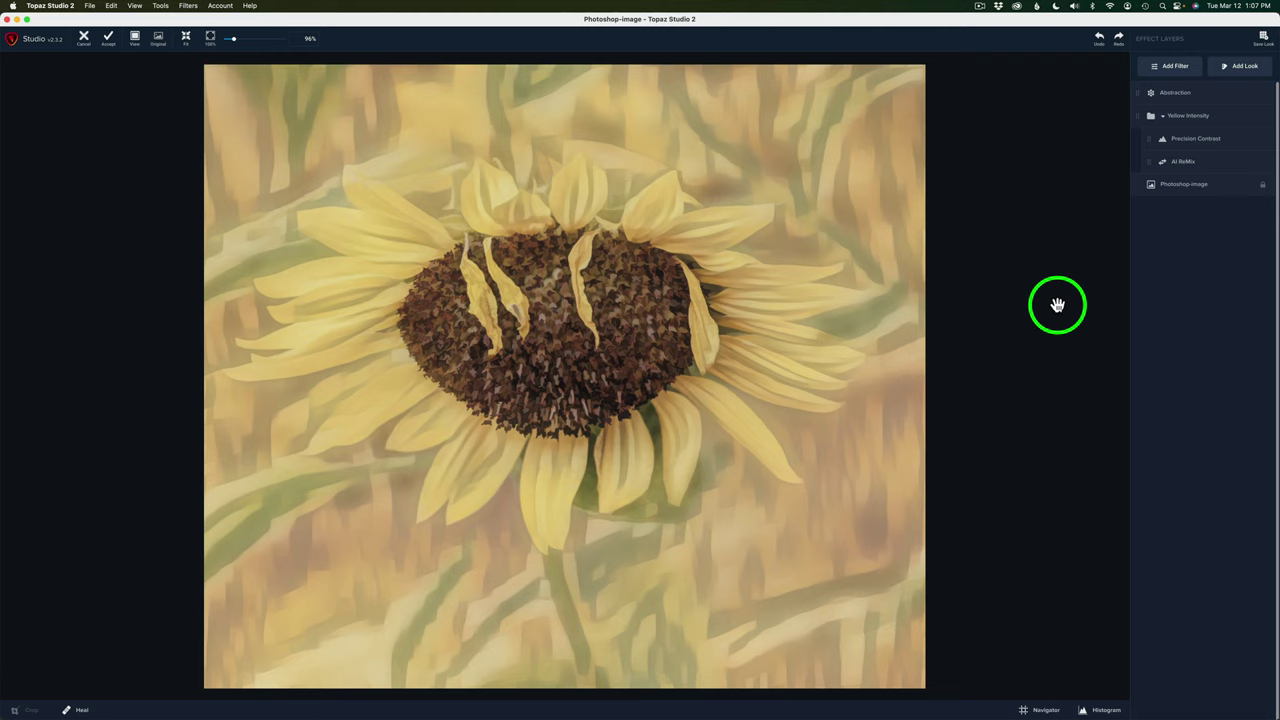
# Step: Add a Basic Adjustment filter on top with Exposure 0.19 and Shadow -0.55
pyautogui.click(1176, 68)
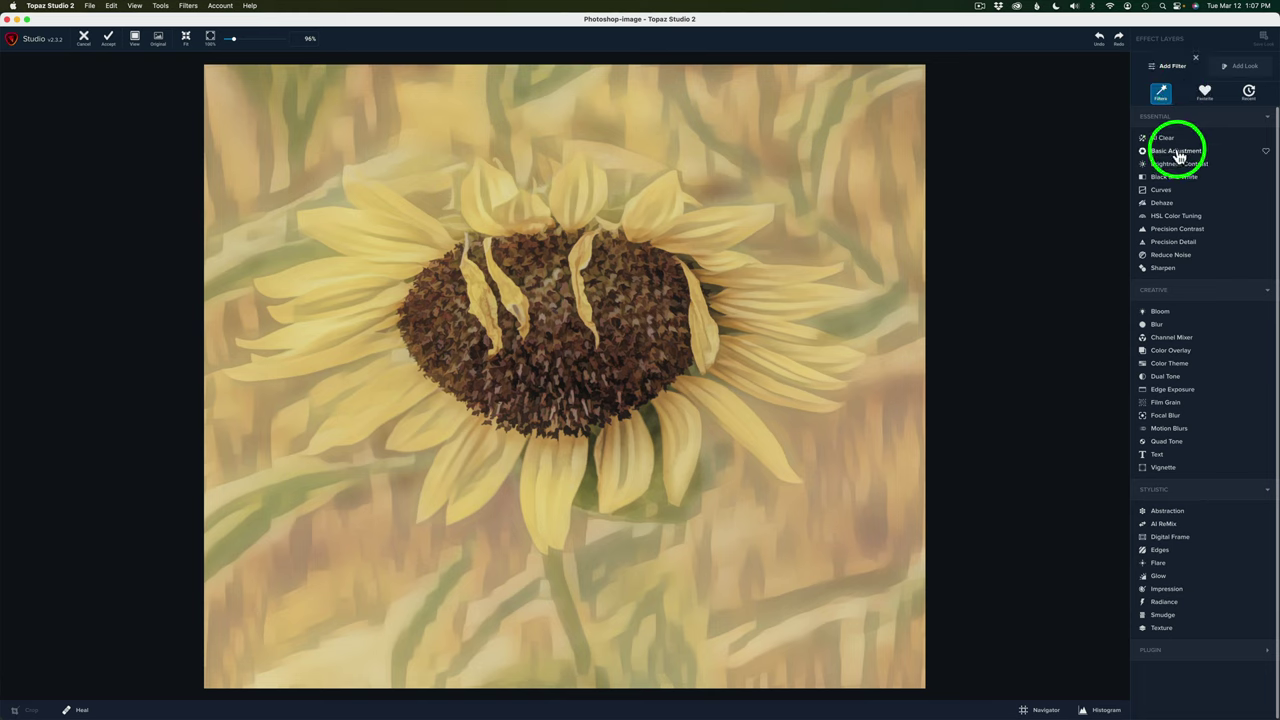
pyautogui.click(1178, 152)
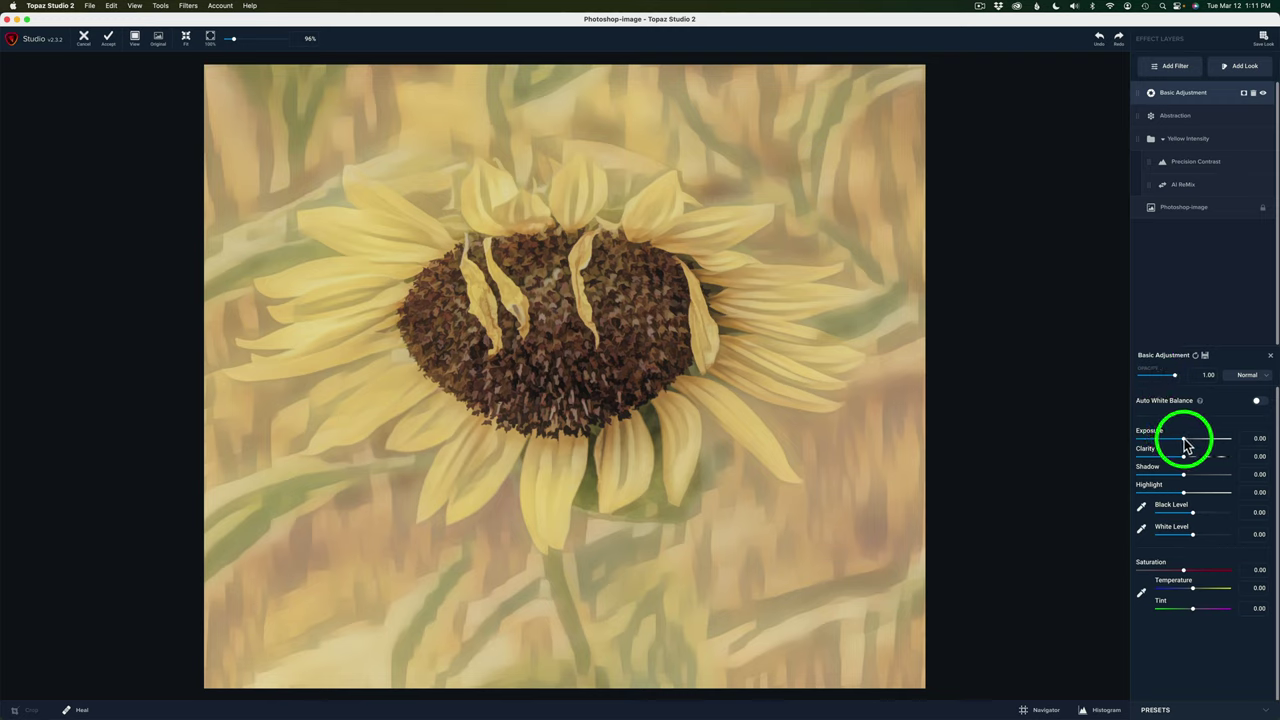
pyautogui.moveTo(1186, 444); pyautogui.dragTo(1195, 443)
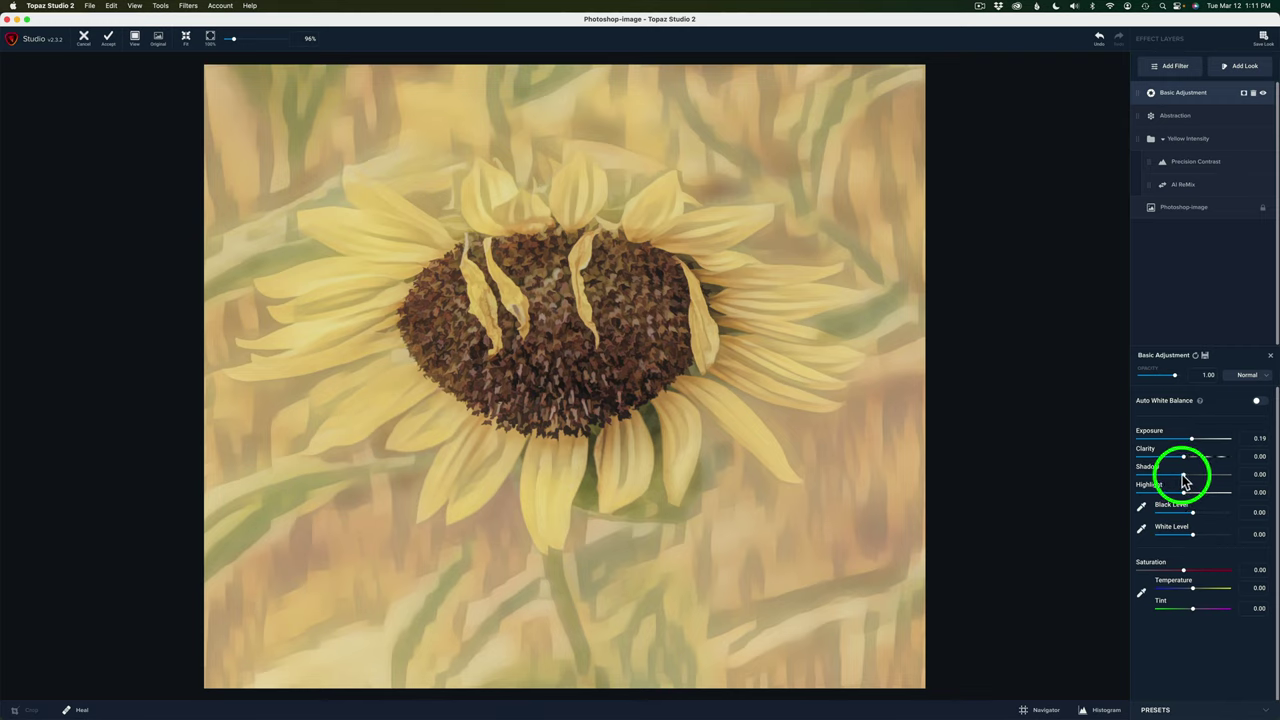
pyautogui.moveTo(1184, 481); pyautogui.dragTo(1160, 481)
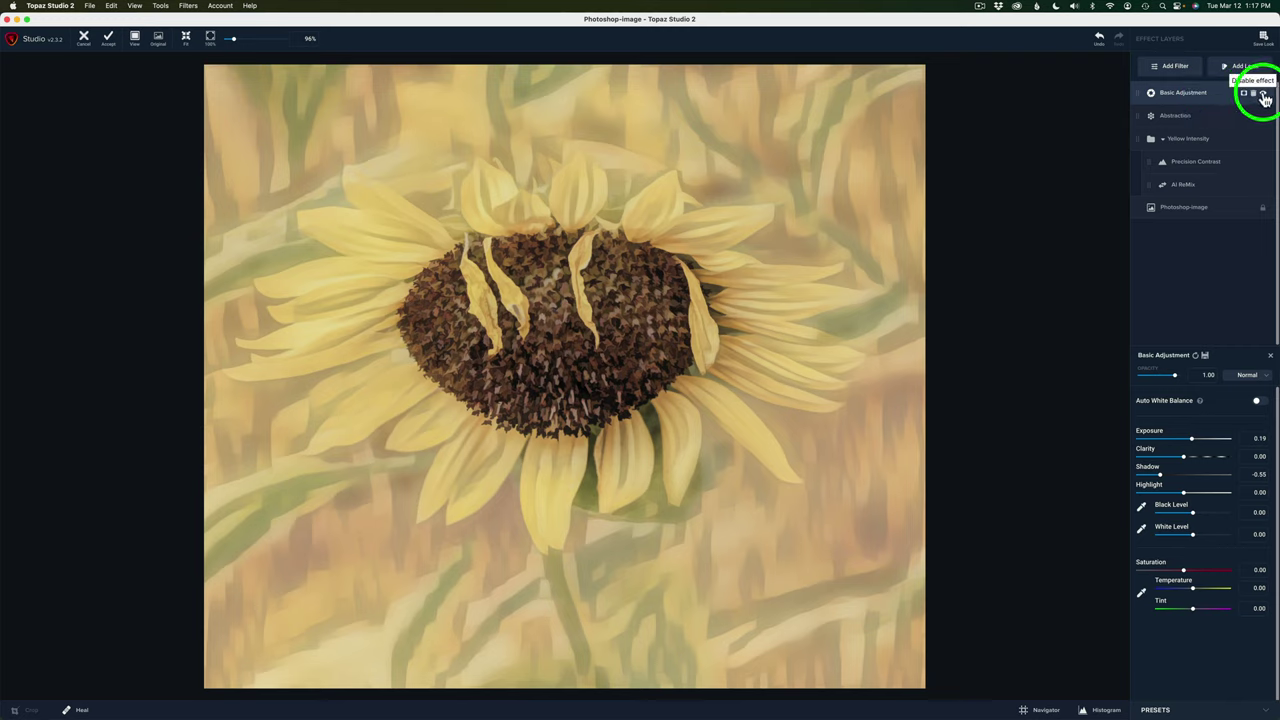
pyautogui.click(1264, 94)
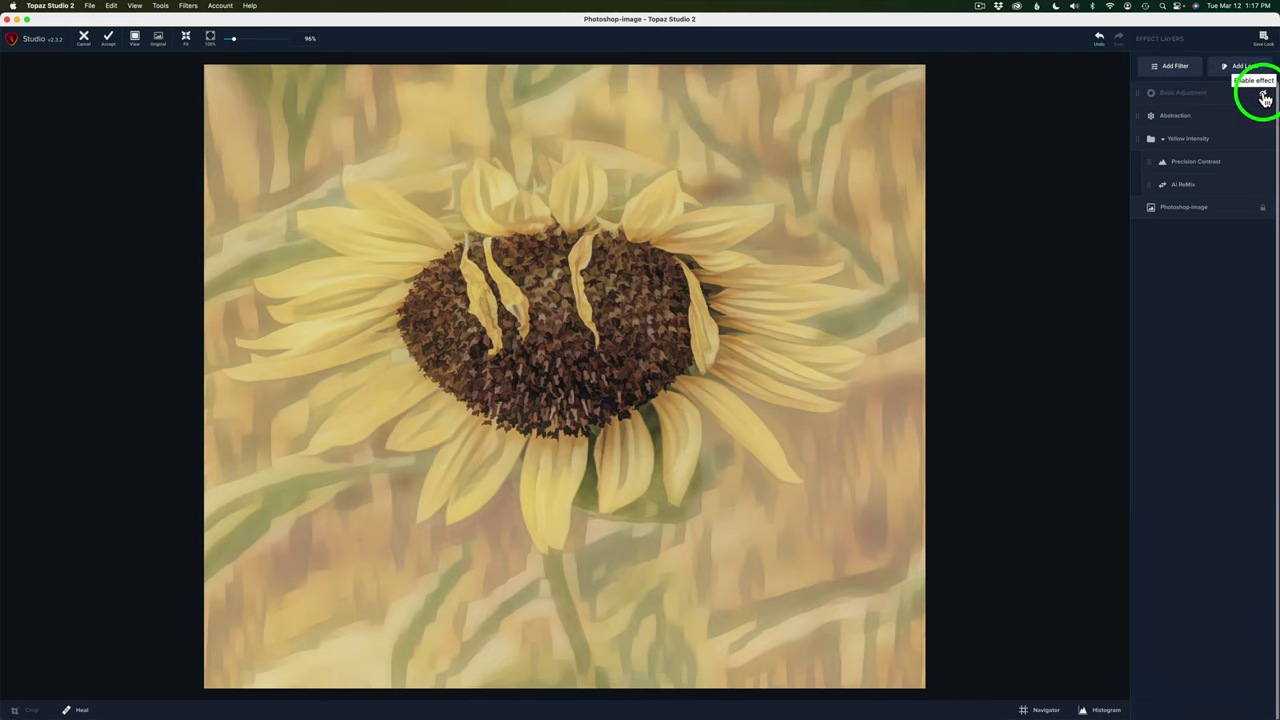
pyautogui.click(1264, 95)
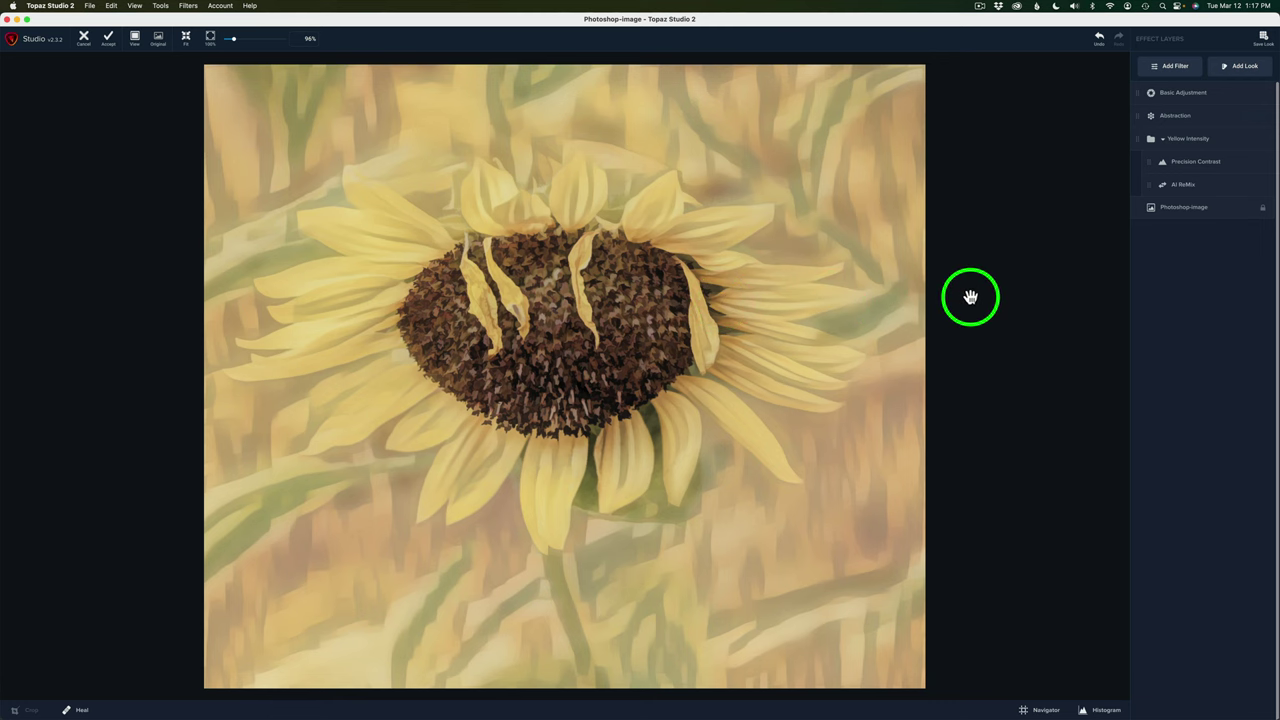
pyautogui.press('o')
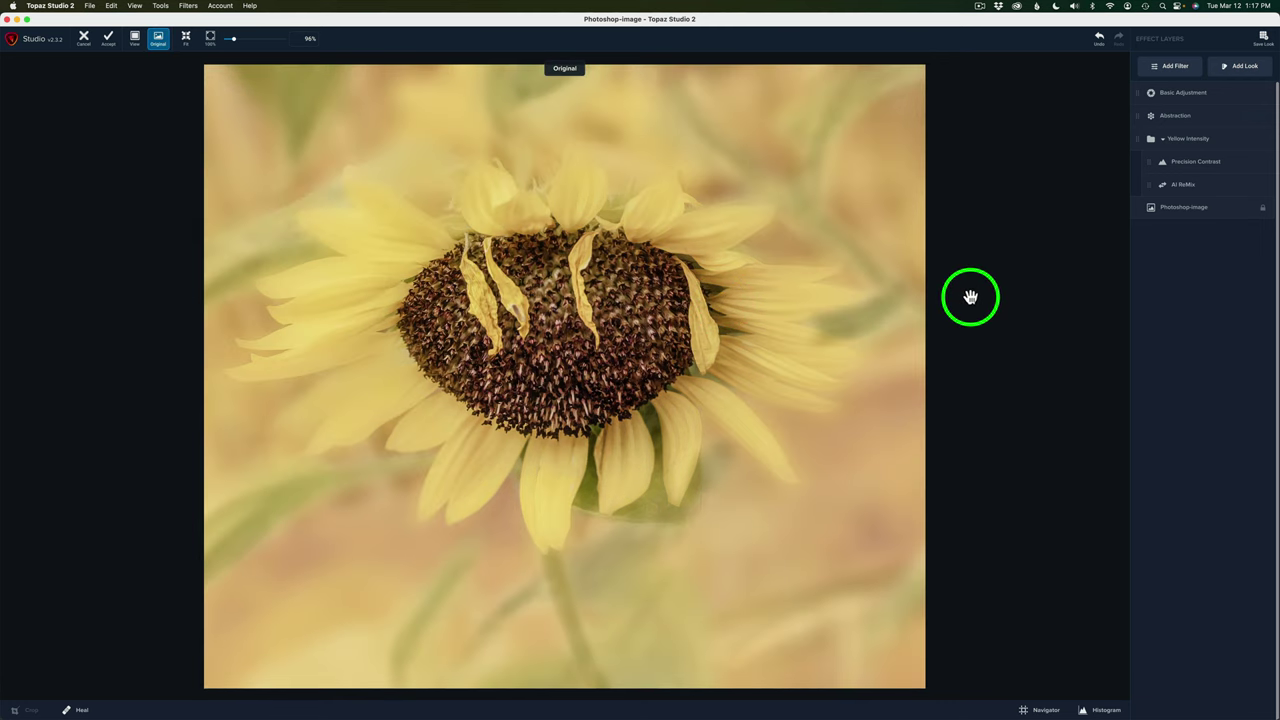
pyautogui.press('o')
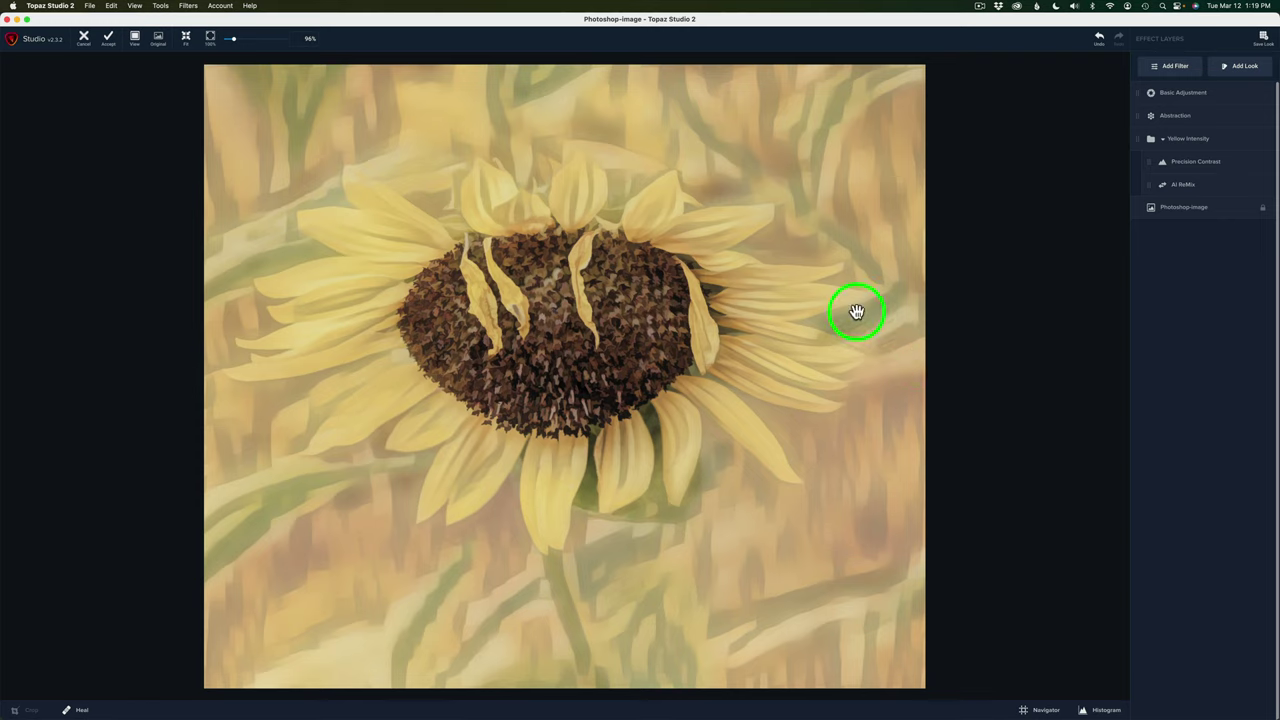
# Step: Accept the Topaz result into Photoshop as Layer 1 and reduce that layer's opacity below 100%
pyautogui.click(110, 42)
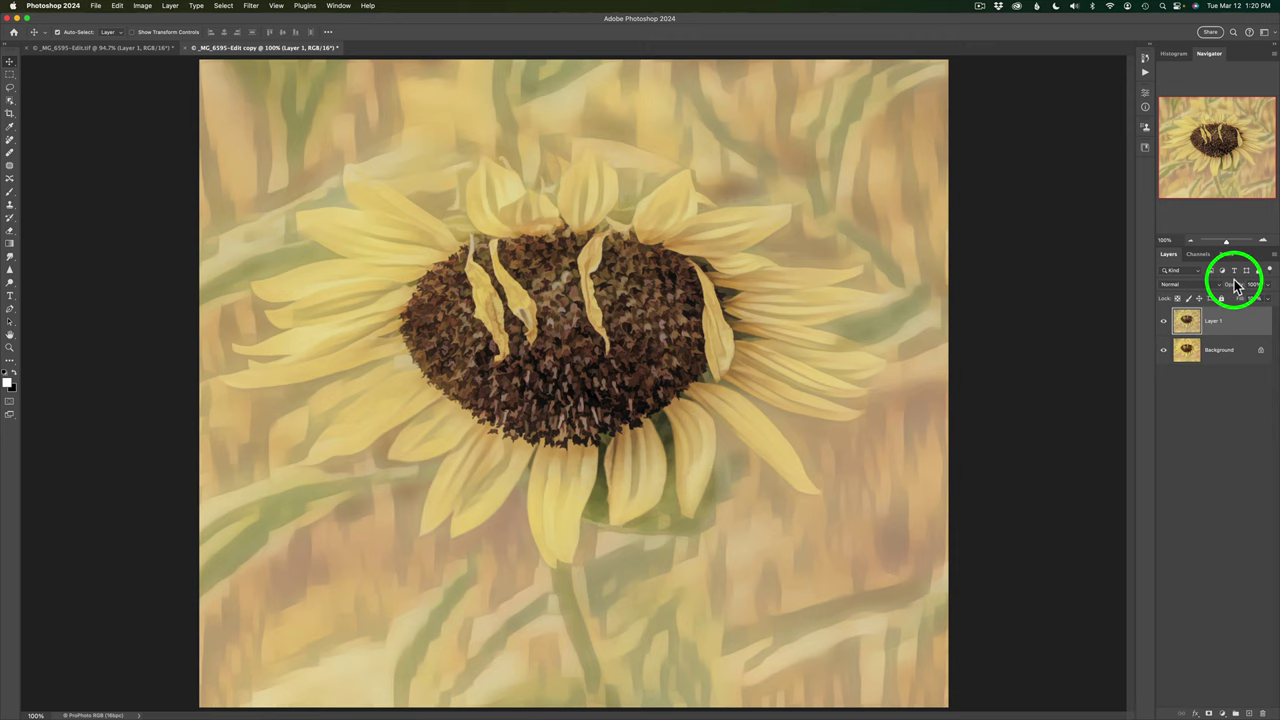
pyautogui.moveTo(1237, 289); pyautogui.dragTo(1268, 290)
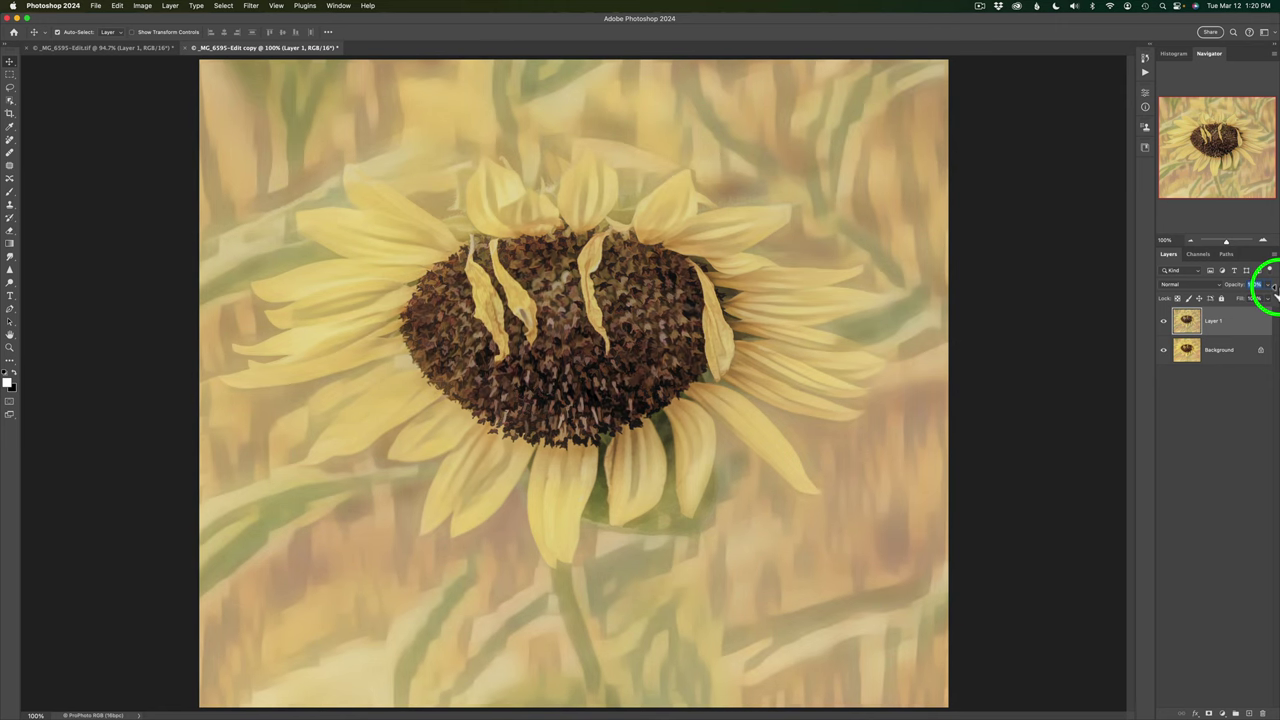